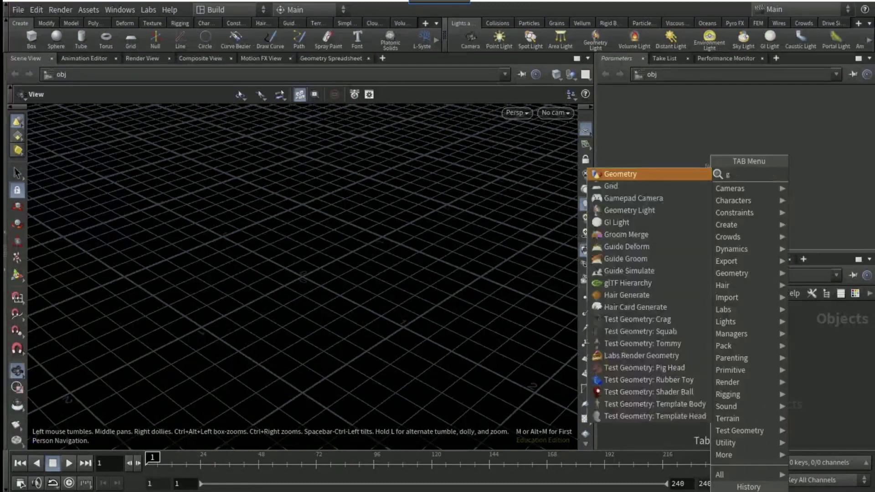
- Create a Geometry object in the empty scene and go inside its network
{"action": "key", "text": "Return"}
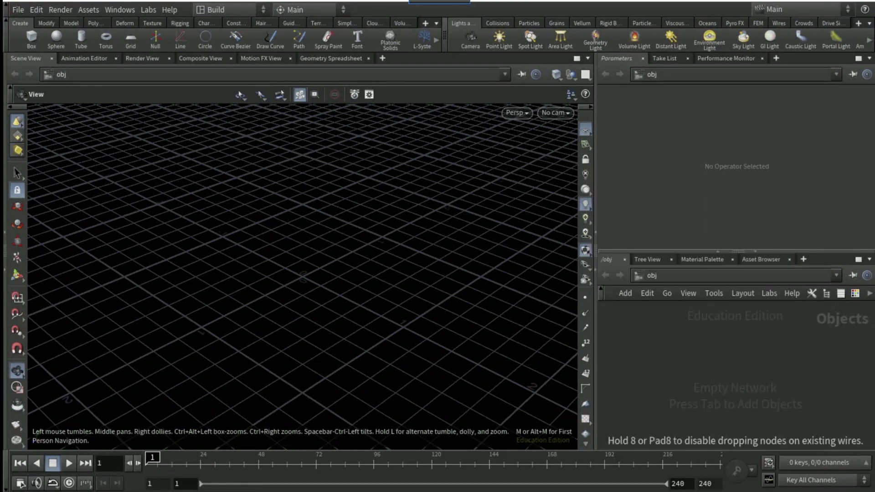
{"action": "left_click", "coordinate": [711, 370]}
{"action": "double_click", "coordinate": [711, 369]}
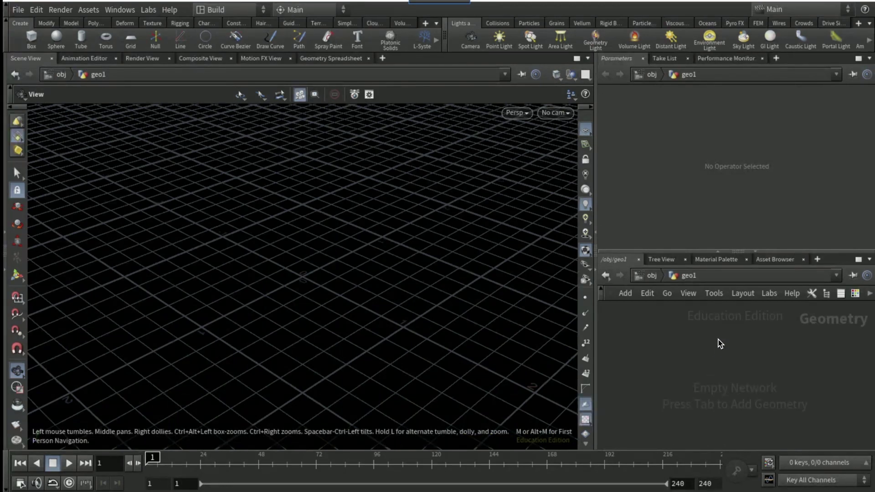
- Add a Pyro Burst Source node to the geometry network
{"action": "key", "text": "Tab"}
{"action": "type", "text": "py"}
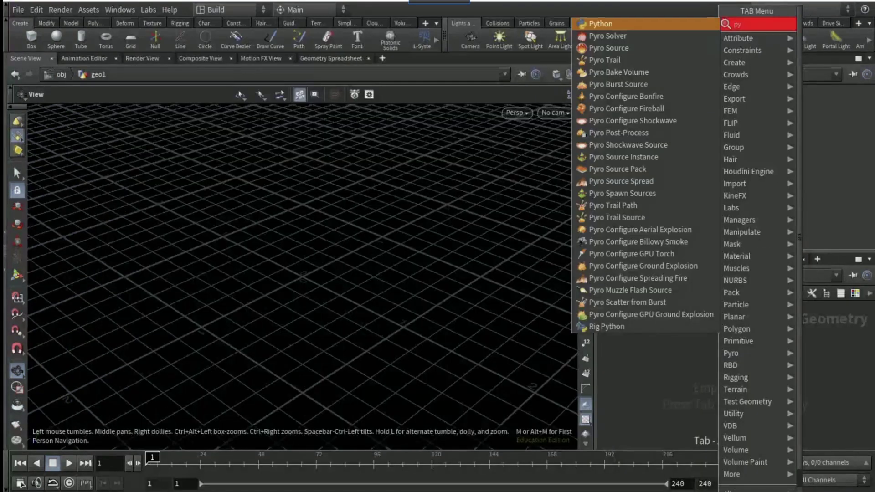
{"action": "type", "text": "ro burst"}
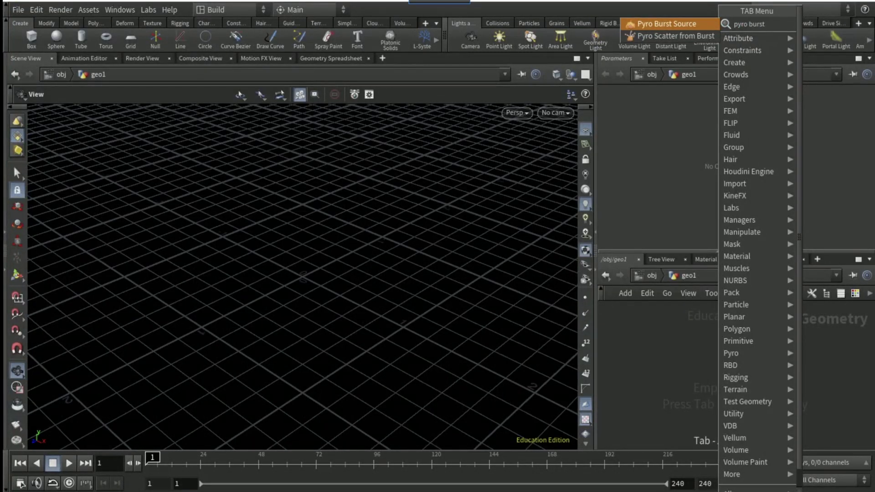
{"action": "key", "text": "Return"}
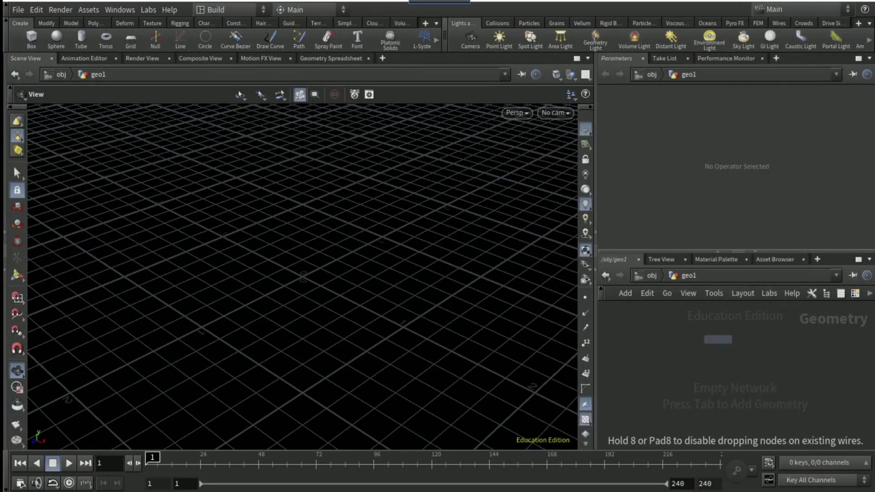
{"action": "left_click", "coordinate": [718, 339]}
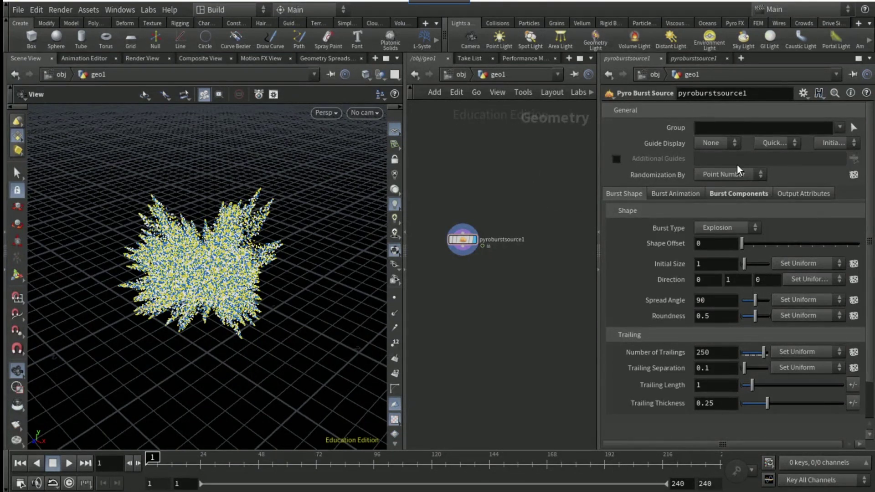
- Set the burst source's Number of Trailings to 26 and its Trailing Length to 15
{"action": "scroll", "coordinate": [634, 313], "scroll_direction": "down", "scroll_amount": 1}
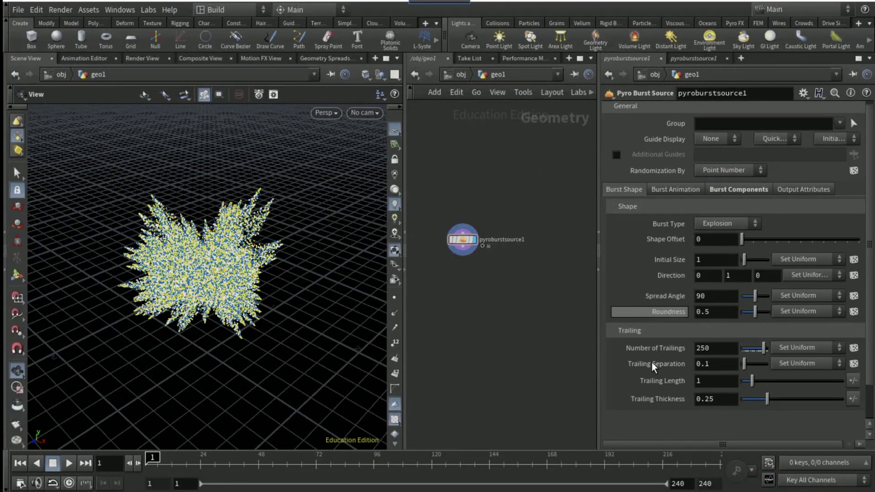
{"action": "left_click", "coordinate": [713, 347]}
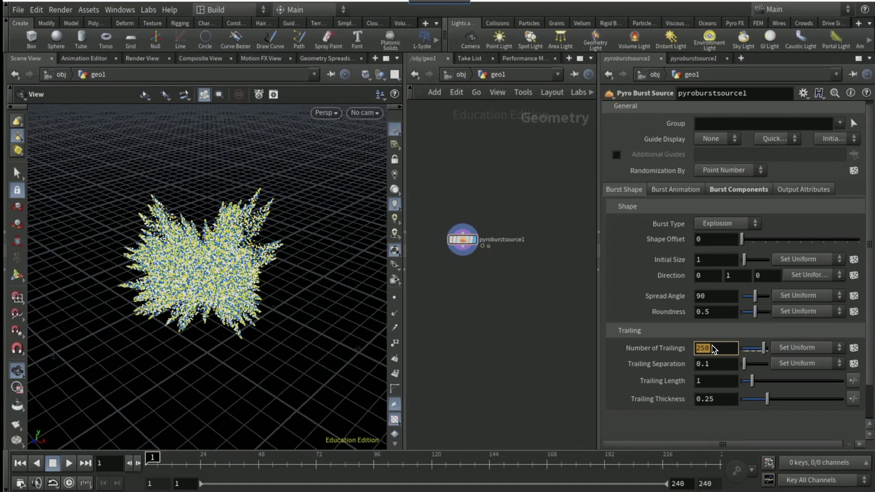
{"action": "type", "text": "26"}
{"action": "key", "text": "Return"}
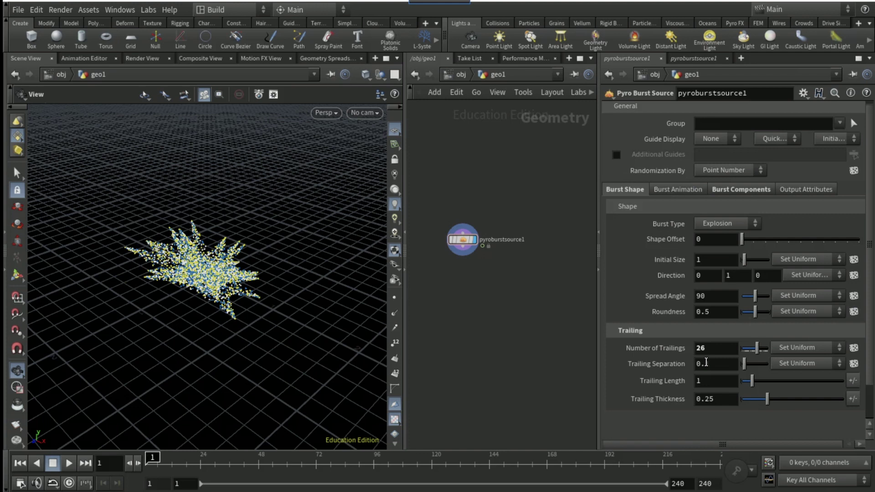
{"action": "left_click", "coordinate": [712, 377]}
{"action": "type", "text": "15"}
{"action": "key", "text": "Return"}
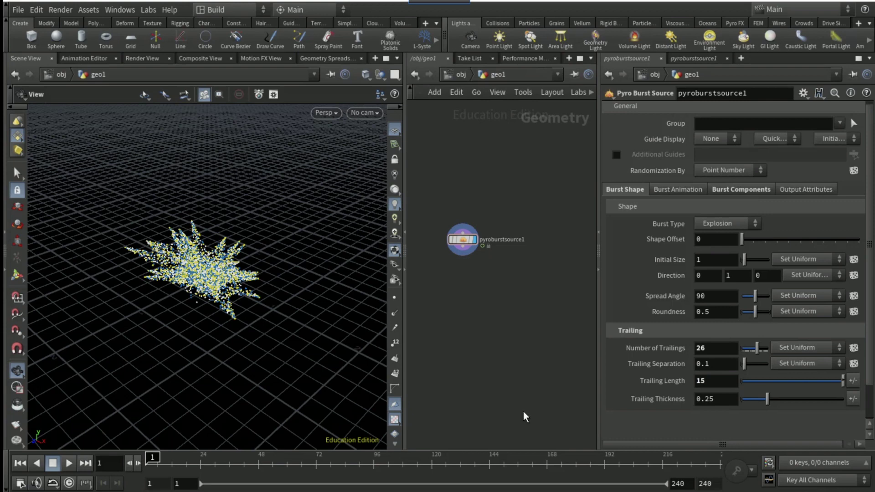
- Add a Circle node above the Pyro Burst Source in the network
{"action": "key", "text": "Tab"}
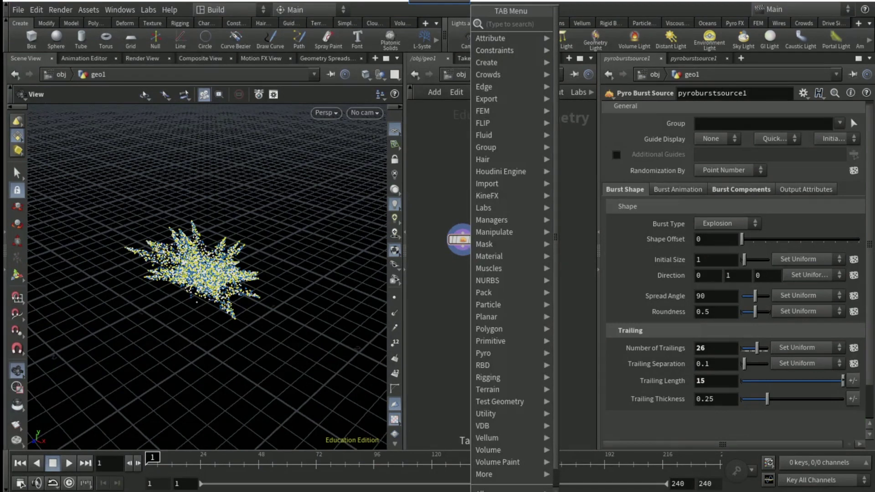
{"action": "type", "text": "circ"}
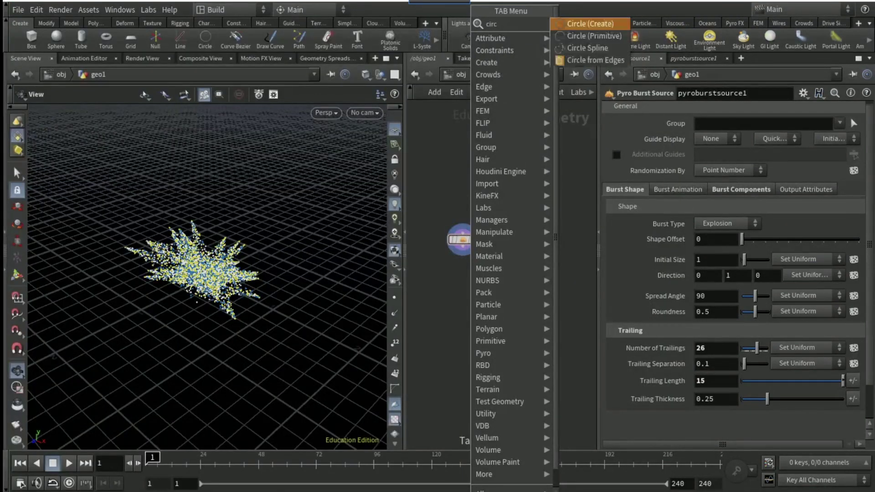
{"action": "key", "text": "Return"}
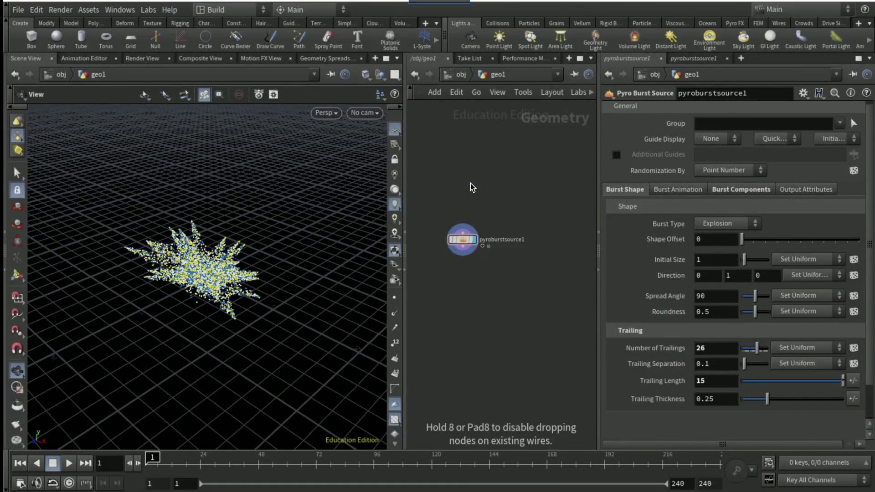
{"action": "left_click", "coordinate": [464, 162]}
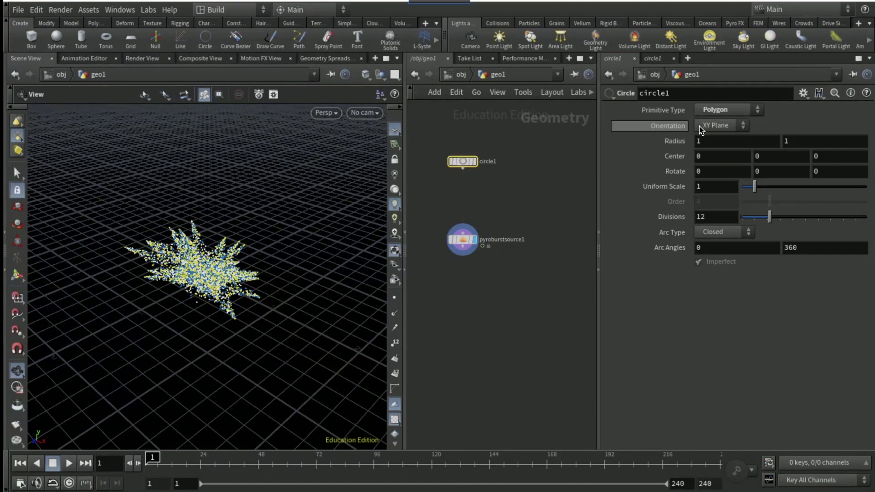
- Orient the circle to the ZX Plane with a first radius of 1.8, and display it in the viewport
{"action": "left_click", "coordinate": [701, 128]}
{"action": "left_click", "coordinate": [709, 145]}
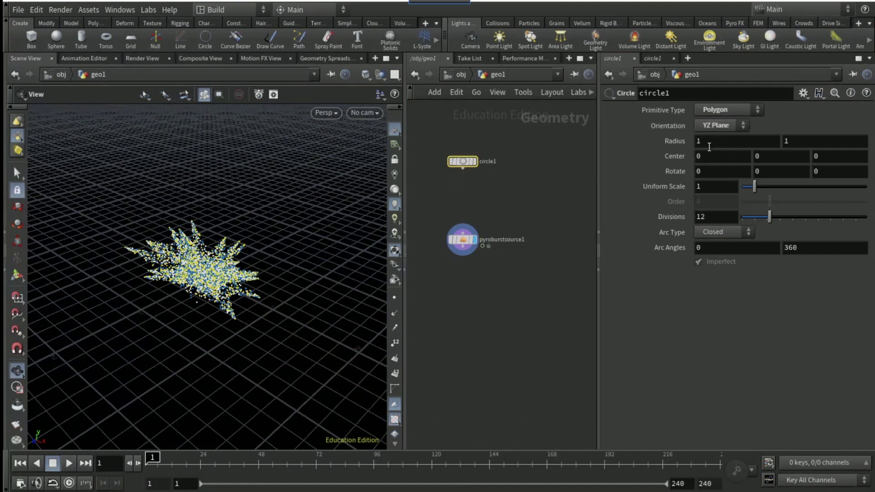
{"action": "left_click", "coordinate": [717, 127]}
{"action": "left_click", "coordinate": [721, 158]}
{"action": "left_click", "coordinate": [720, 137]}
{"action": "type", "text": "1.8"}
{"action": "key", "text": "Return"}
{"action": "mouse_move", "coordinate": [477, 162]}
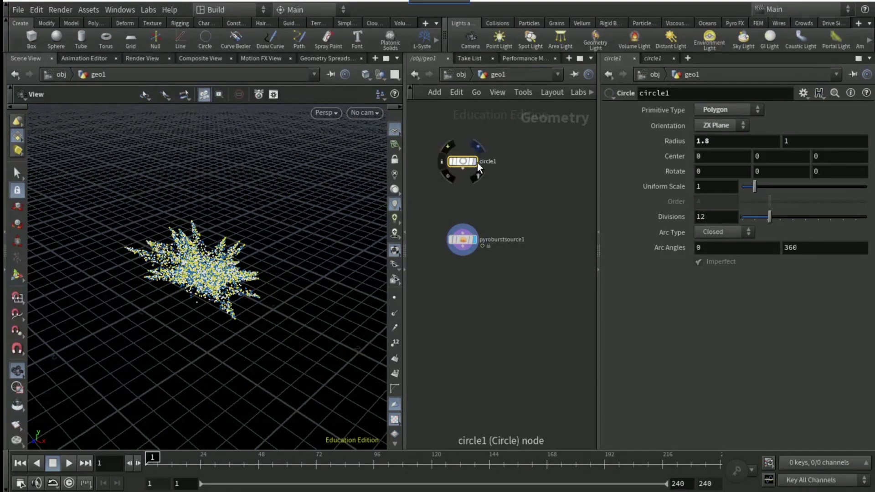
{"action": "left_click", "coordinate": [474, 181]}
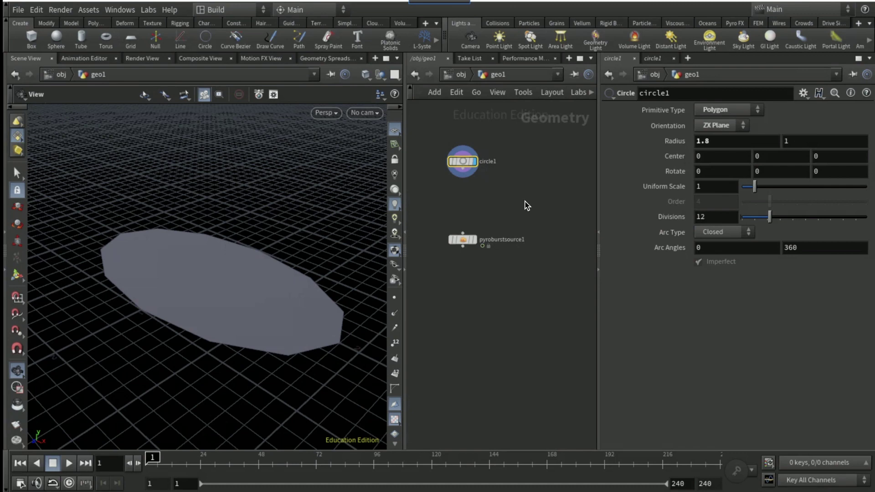
- Add a Scatter node wired to the circle's output
{"action": "left_click", "coordinate": [467, 188]}
{"action": "left_click", "coordinate": [463, 178]}
{"action": "key", "text": "Tab"}
{"action": "type", "text": "scatter"}
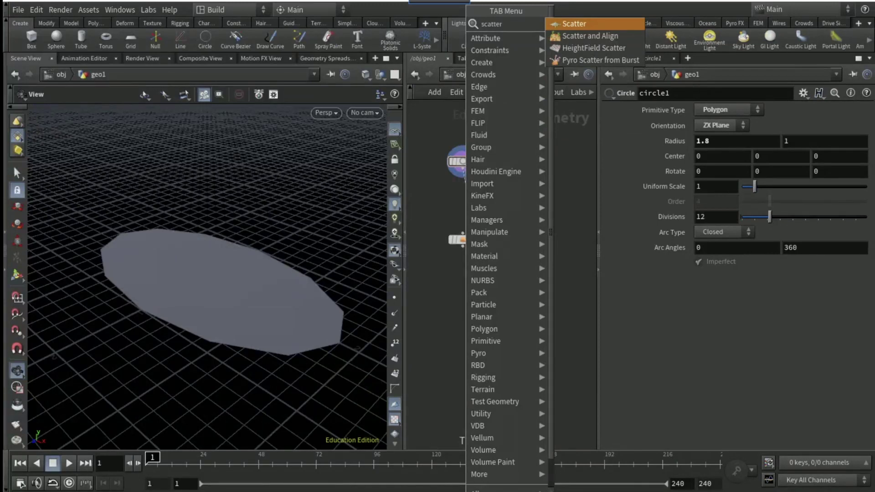
{"action": "key", "text": "Escape"}
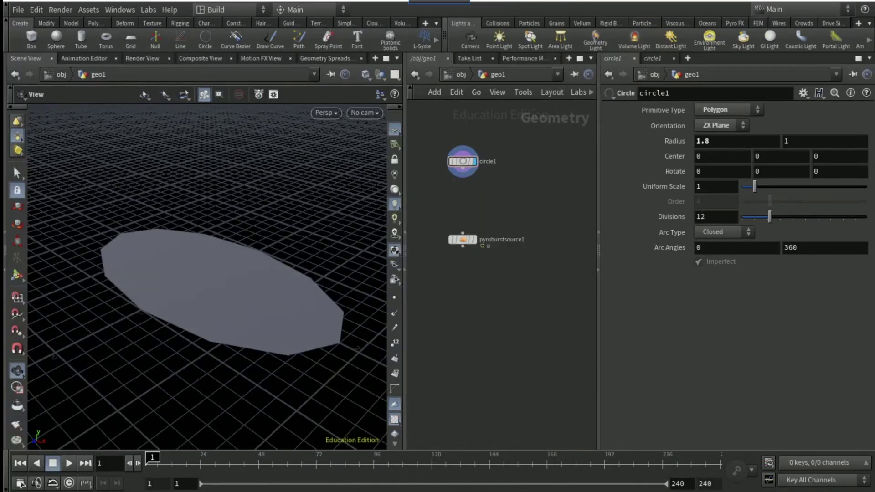
{"action": "left_click", "coordinate": [464, 184]}
- Set the Scatter node's Force Total Count to 12
{"action": "double_click", "coordinate": [699, 169]}
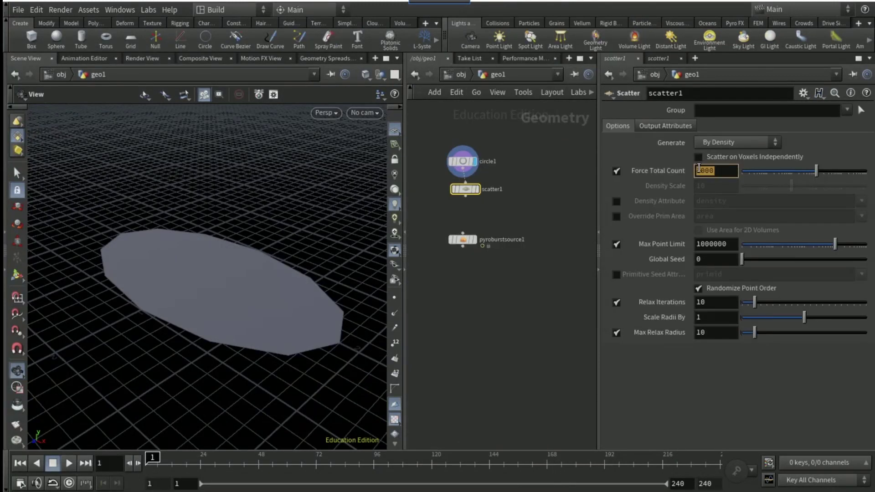
{"action": "type", "text": "12"}
{"action": "key", "text": "Return"}
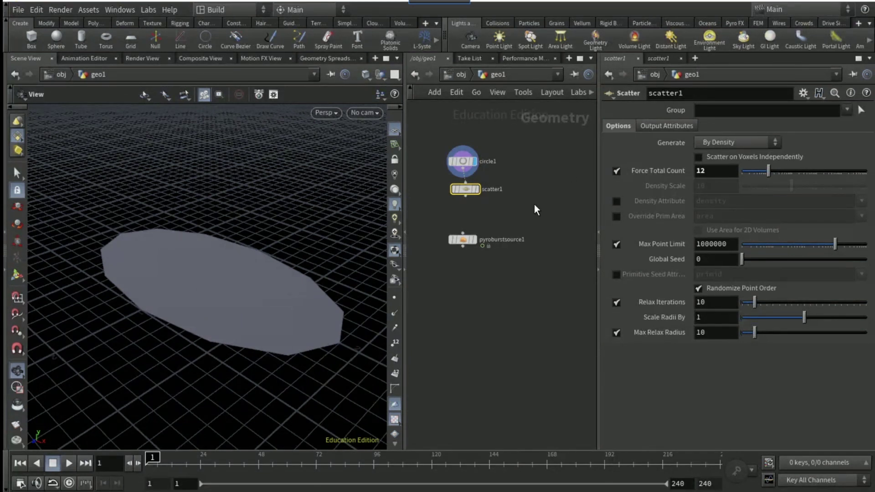
- Connect the Scatter output to the Pyro Burst Source input and display the burst source
{"action": "left_click", "coordinate": [462, 233]}
{"action": "left_click", "coordinate": [476, 207]}
{"action": "left_click", "coordinate": [476, 239]}
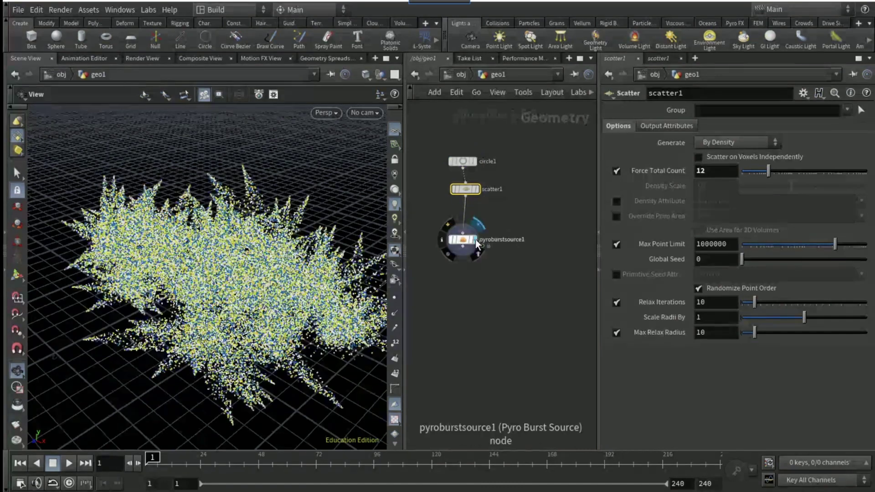
{"action": "left_click", "coordinate": [465, 239]}
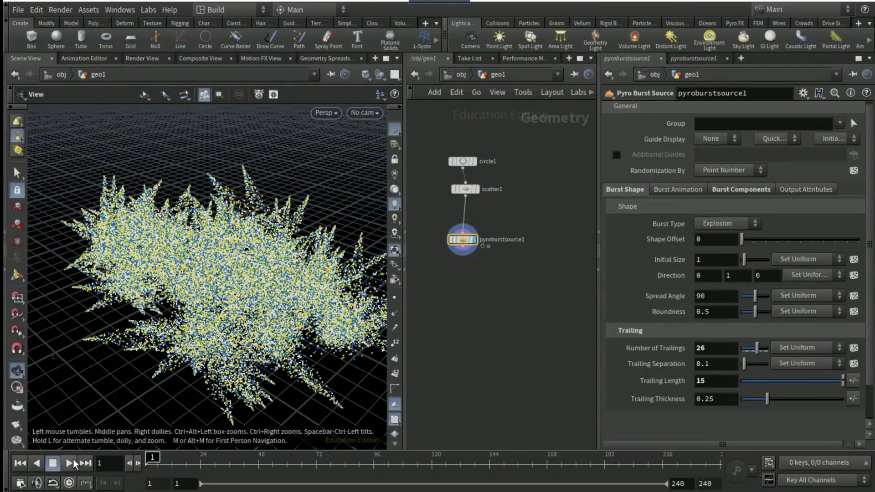
- Preview the burst by playing the animation, and return to frame 1
{"action": "left_click", "coordinate": [71, 461]}
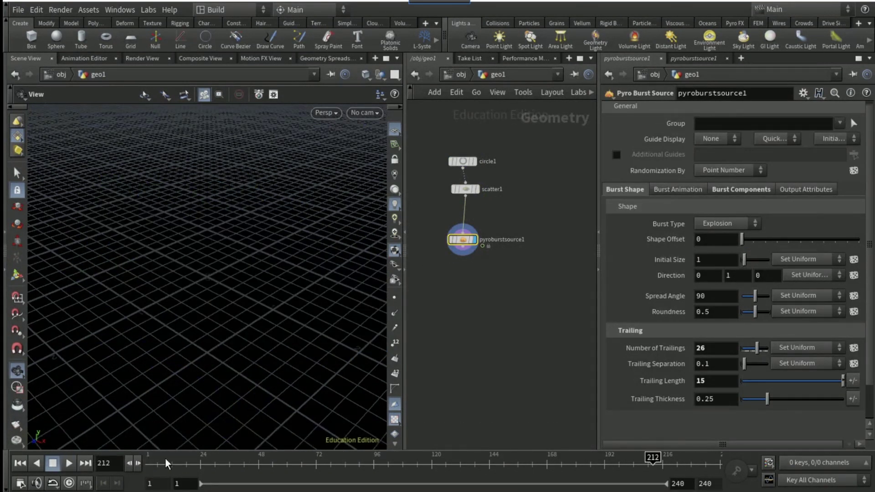
{"action": "type", "text": "1"}
{"action": "key", "text": "Return"}
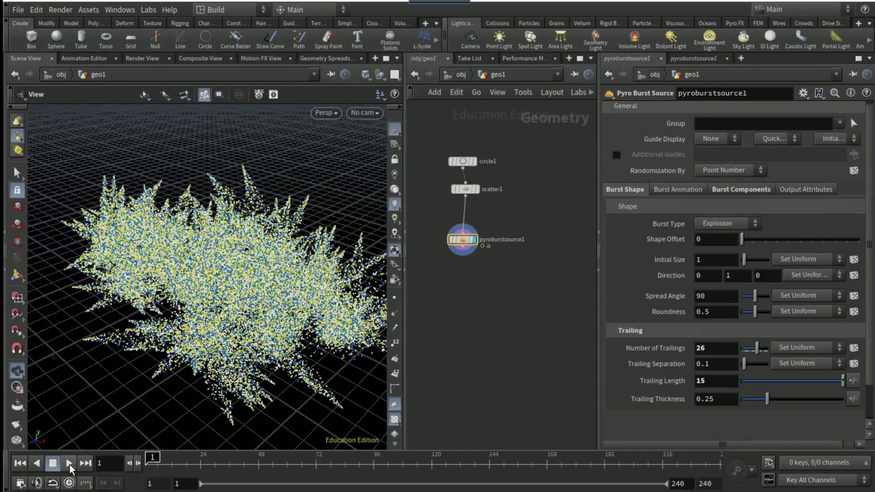
{"action": "left_click", "coordinate": [70, 464]}
{"action": "key", "text": "ctrl+Up"}
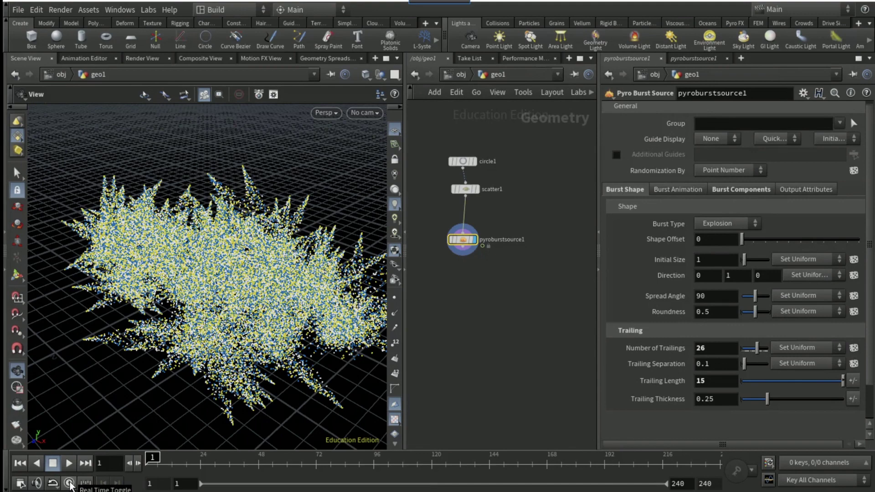
- Enable real-time playback, replay the burst animation from the start, and return to frame 1
{"action": "left_click", "coordinate": [69, 463]}
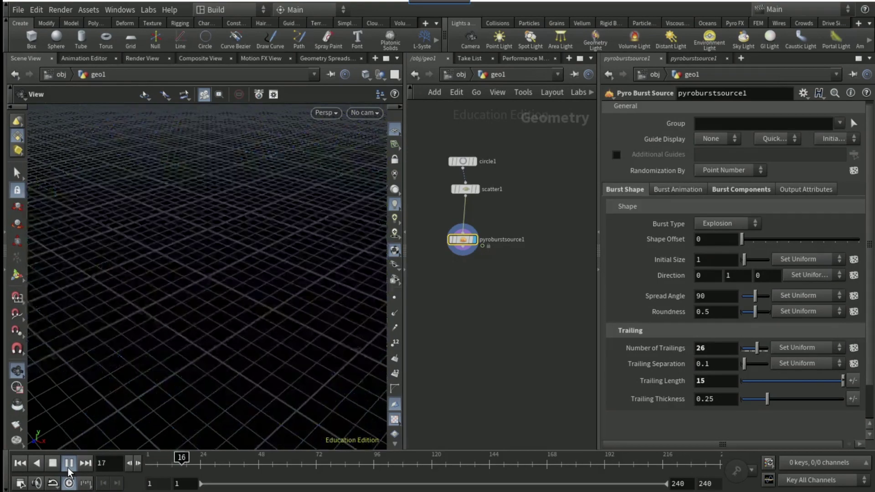
{"action": "left_click", "coordinate": [68, 463]}
{"action": "key", "text": "ctrl+Up"}
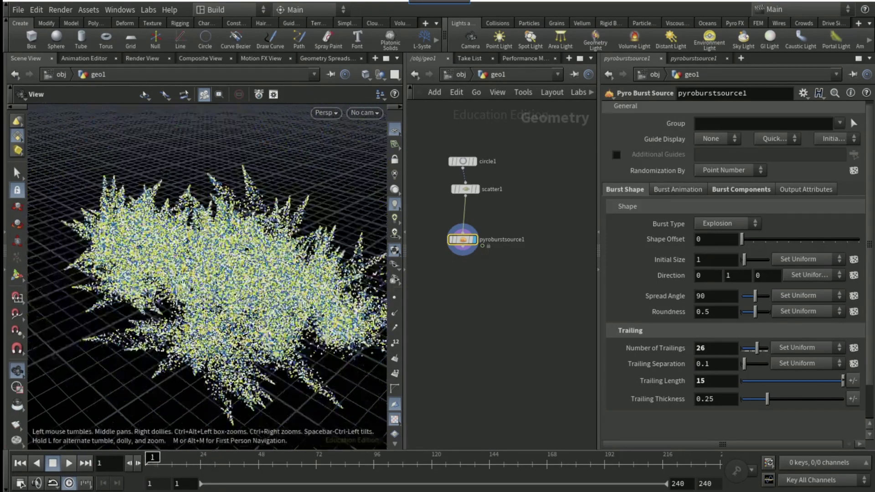
{"action": "left_click", "coordinate": [69, 463]}
{"action": "left_click", "coordinate": [68, 463]}
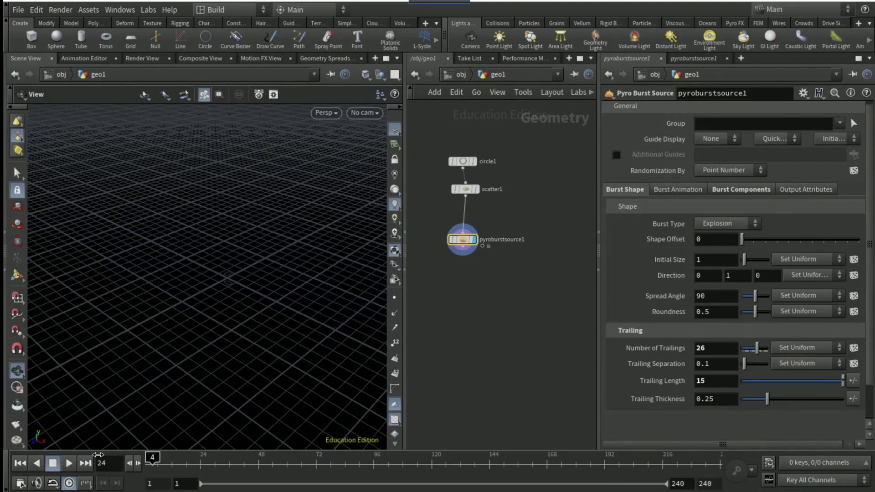
{"action": "key", "text": "ctrl+Up"}
- Inspect the scattered points by displaying the Scatter node, and switch the display back to the Pyro Burst Source
{"action": "left_click", "coordinate": [474, 190]}
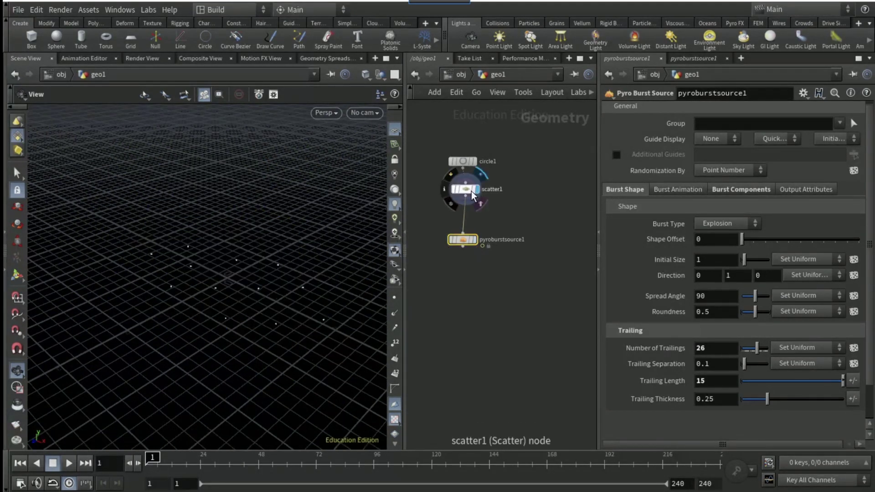
{"action": "left_click", "coordinate": [468, 189]}
{"action": "left_click", "coordinate": [475, 239]}
{"action": "left_click", "coordinate": [462, 239]}
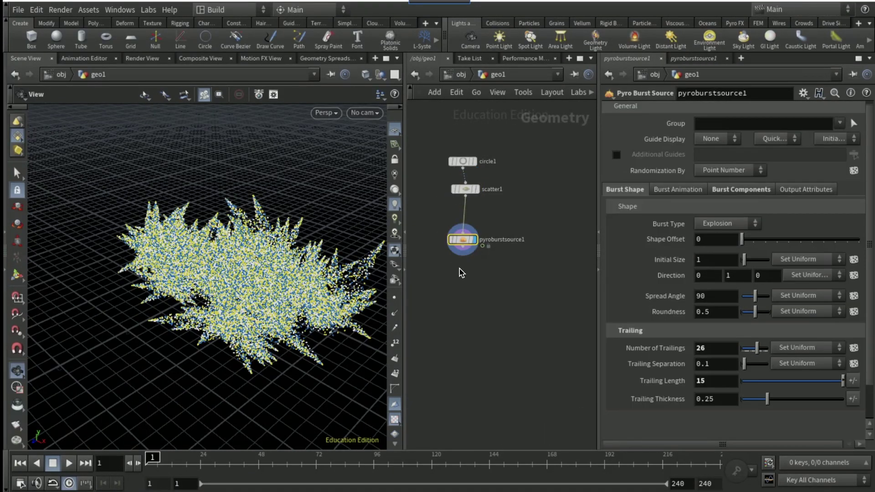
- Set the Scatter node's Relax Iterations to 0 and its Global Seed to 1.37
{"action": "left_click", "coordinate": [467, 189]}
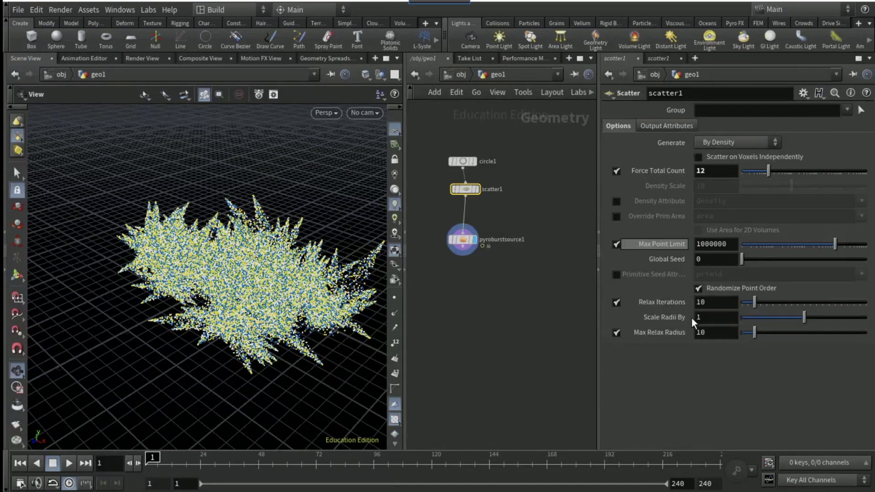
{"action": "left_click", "coordinate": [715, 303]}
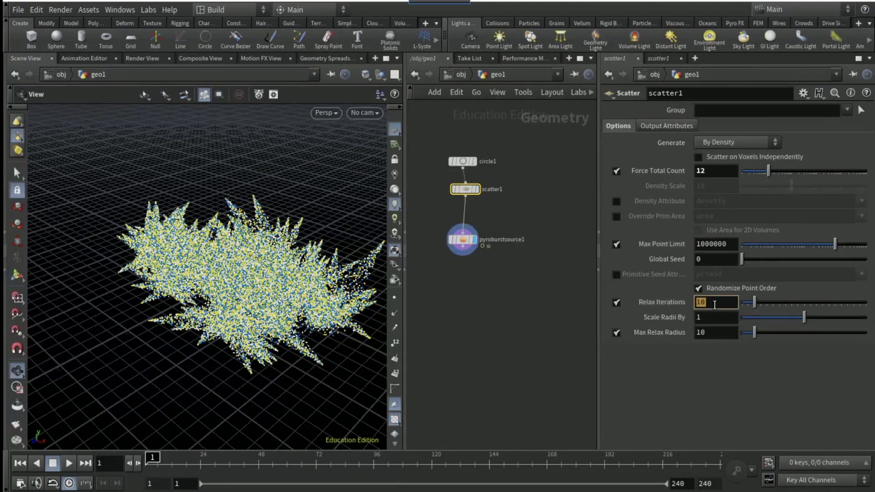
{"action": "type", "text": "0"}
{"action": "key", "text": "Return"}
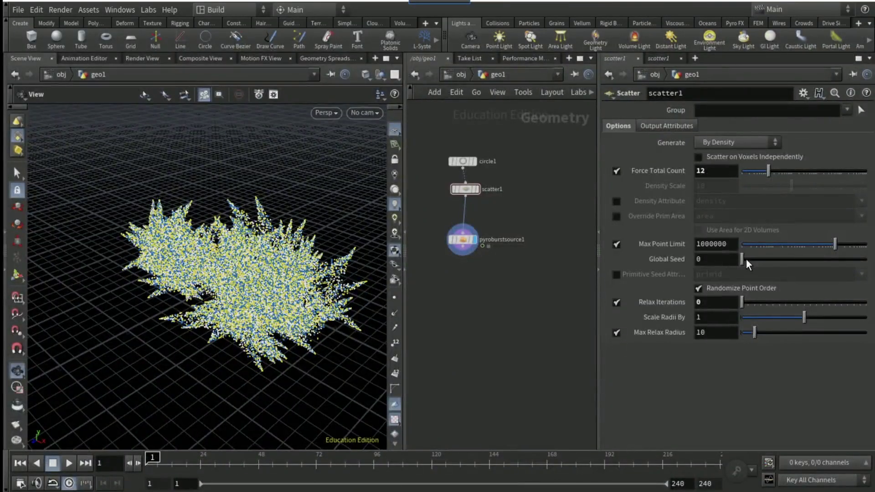
{"action": "mouse_move", "coordinate": [745, 259]}
{"action": "left_mouse_down"}
{"action": "mouse_move", "coordinate": [774, 260]}
{"action": "mouse_move", "coordinate": [762, 260]}
{"action": "left_mouse_up"}
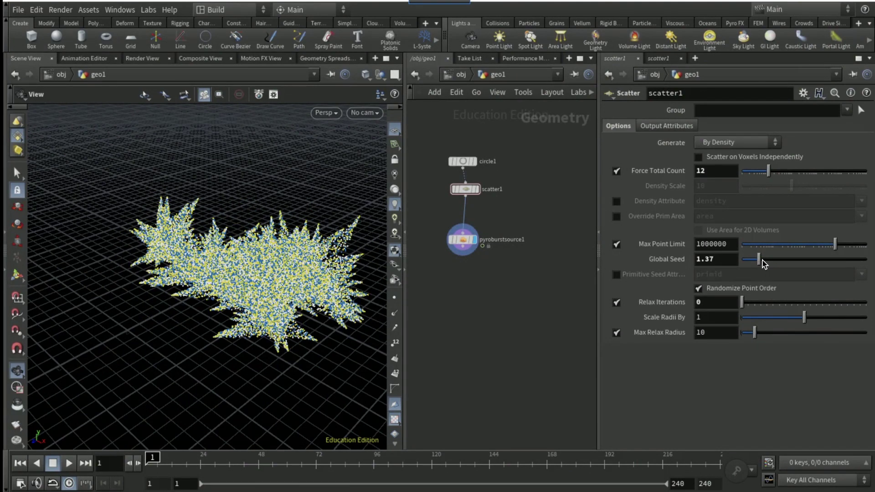
- Randomize the Pyro Burst Source's Start Frame through an Attribute Adjust Float node, with the Range Length set to 10
{"action": "left_click", "coordinate": [463, 241]}
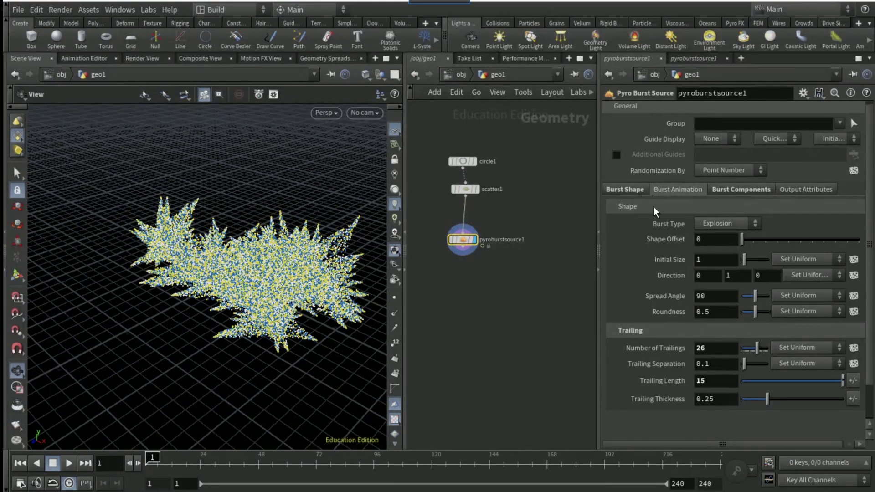
{"action": "left_click", "coordinate": [658, 189]}
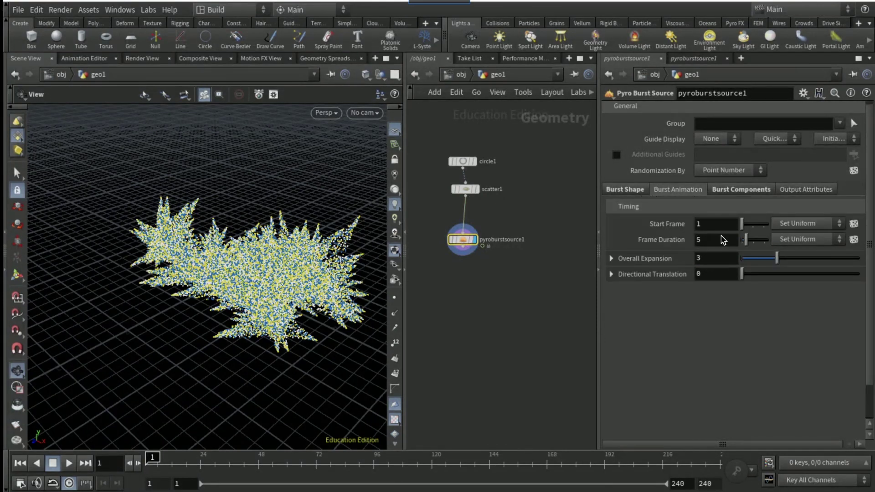
{"action": "left_click", "coordinate": [854, 224]}
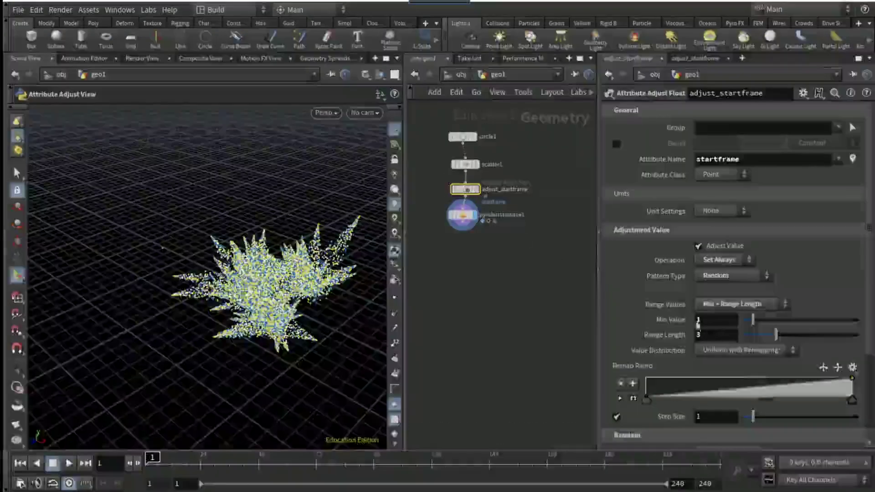
{"action": "left_click", "coordinate": [723, 336]}
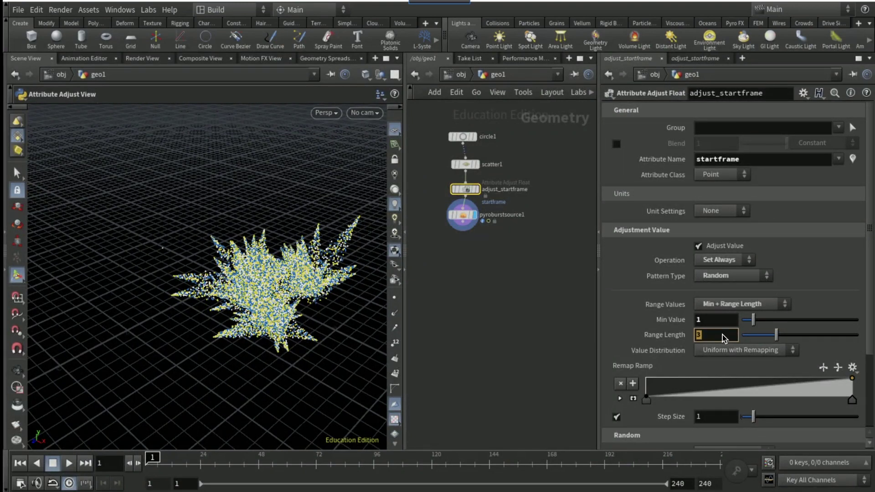
{"action": "type", "text": "10"}
{"action": "key", "text": "Return"}
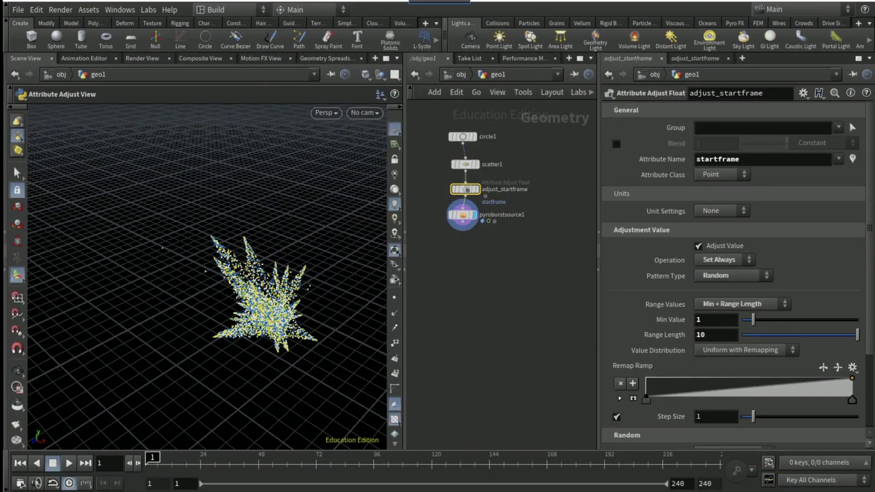
- Set the Pyro Burst Source's Frame Duration to 9
{"action": "left_click", "coordinate": [463, 221]}
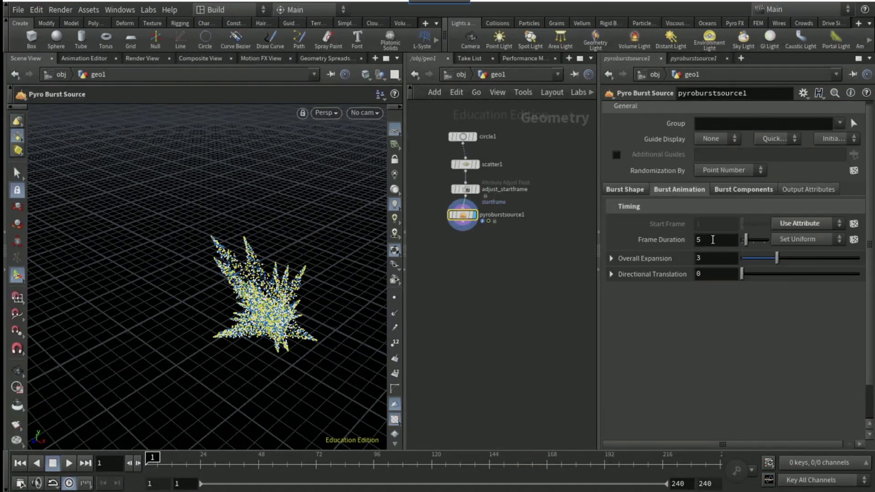
{"action": "left_click", "coordinate": [713, 239]}
{"action": "type", "text": "9"}
{"action": "key", "text": "Return"}
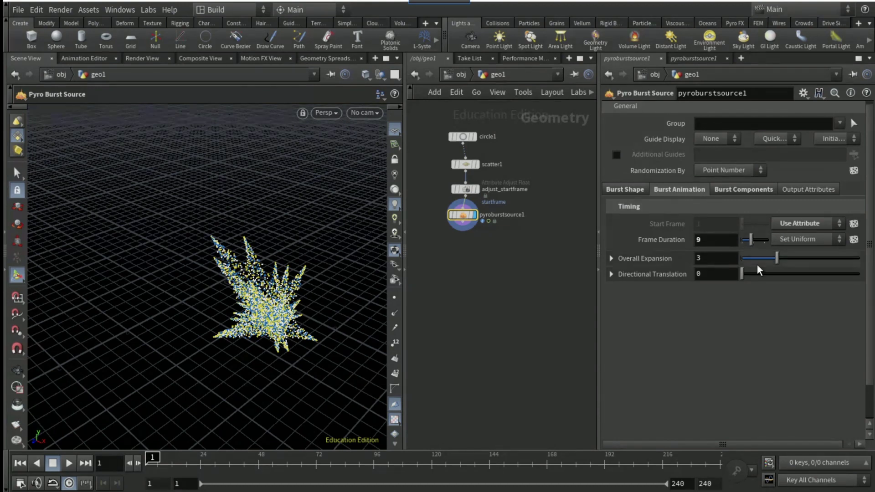
- Set the Initial Size of the burst shape to 2.2
{"action": "left_click", "coordinate": [611, 191]}
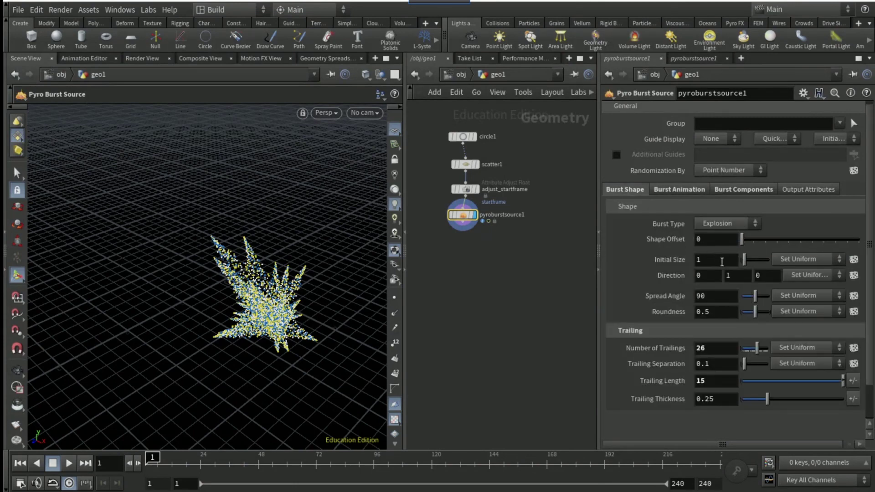
{"action": "left_click", "coordinate": [722, 262]}
{"action": "type", "text": "2.2"}
{"action": "key", "text": "Return"}
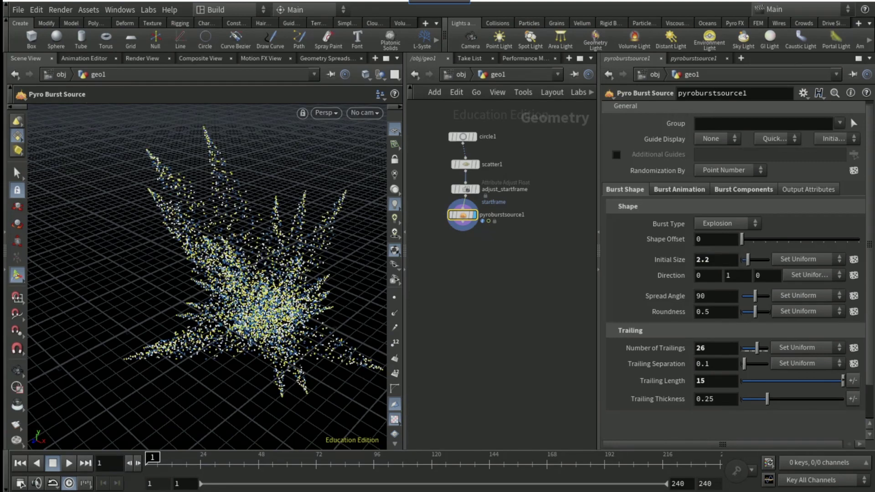
- Set the burst animation's Overall Expansion to 3.74
{"action": "left_click", "coordinate": [693, 189]}
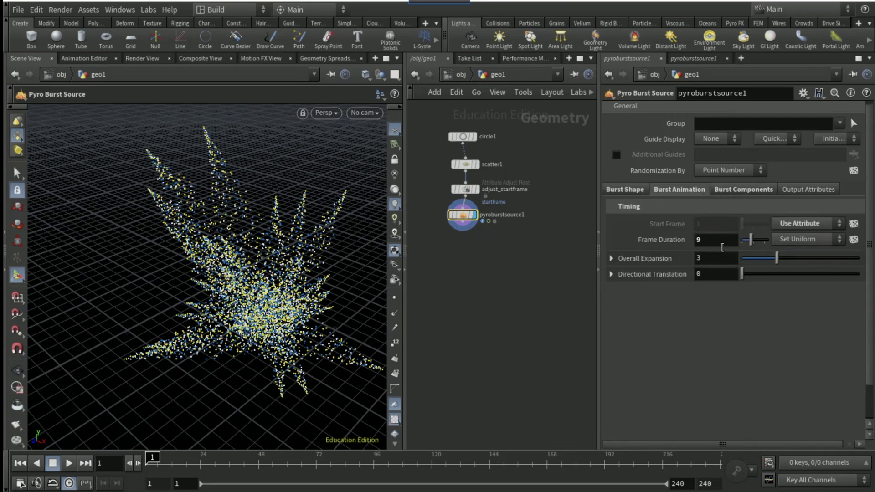
{"action": "left_click", "coordinate": [718, 256]}
{"action": "type", "text": ".74"}
{"action": "key", "text": "Return"}
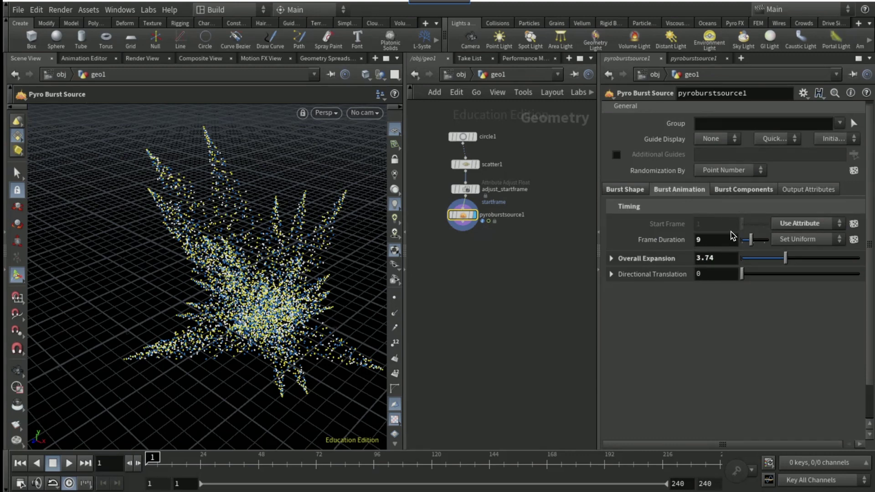
- Enable Source 4 in the burst components and set its attribute to Divergence
{"action": "left_click", "coordinate": [720, 193]}
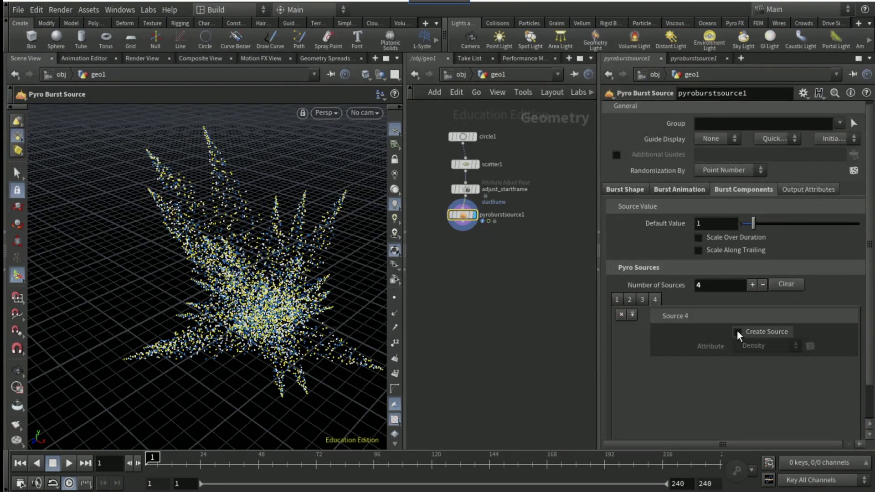
{"action": "left_click", "coordinate": [751, 348]}
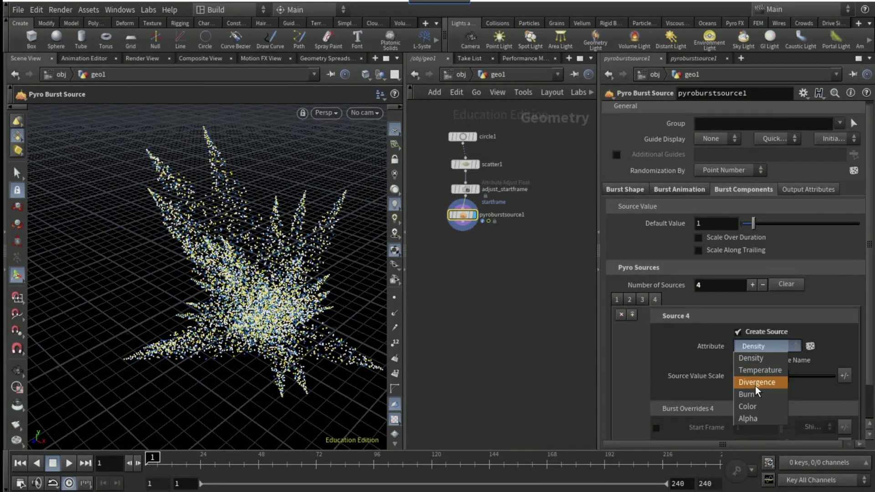
{"action": "left_click", "coordinate": [756, 383]}
{"action": "scroll", "coordinate": [629, 362], "scroll_direction": "down", "scroll_amount": 1}
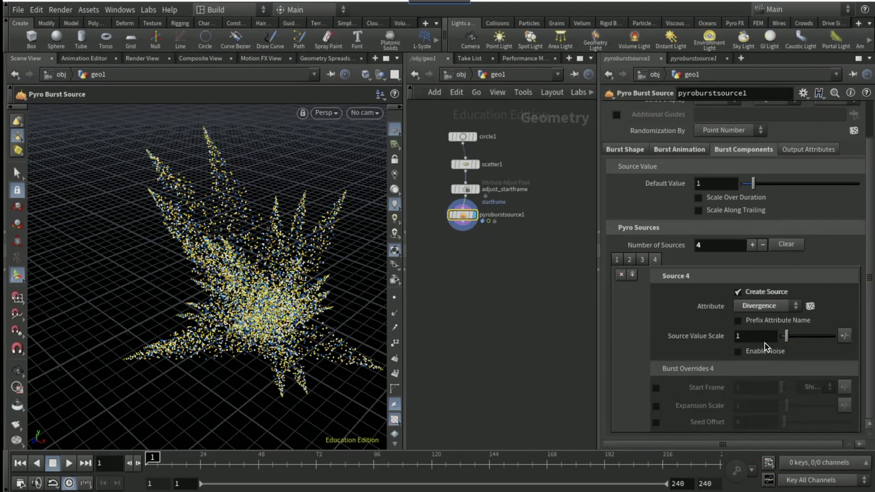
- Add velocity noise to the burst's output attributes, with an Amplitude of 1.15 and a Size of 0.133
{"action": "left_click", "coordinate": [803, 151]}
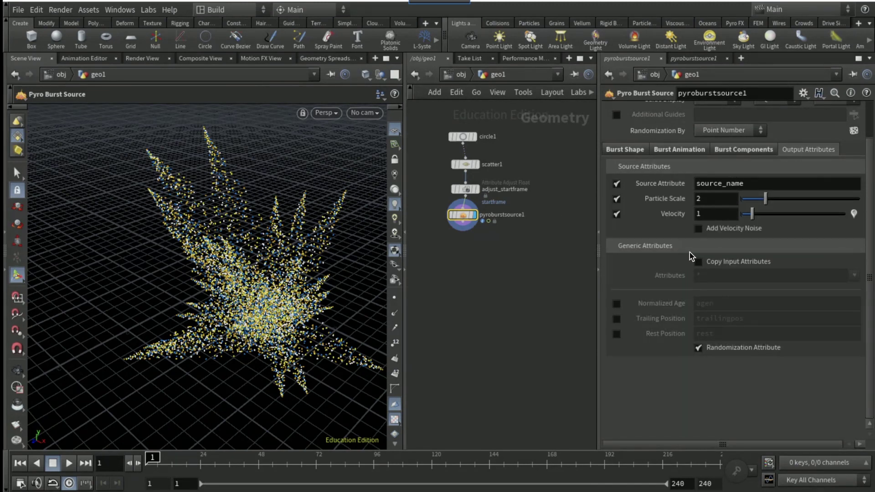
{"action": "left_click", "coordinate": [698, 229]}
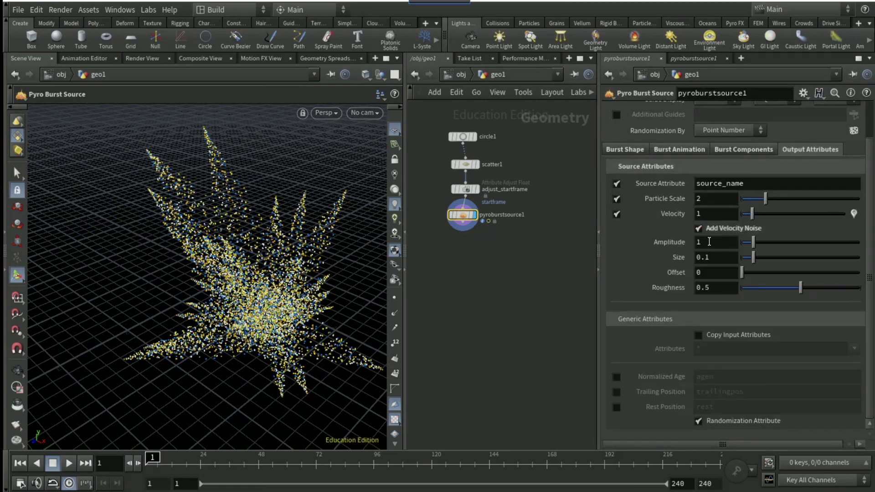
{"action": "left_click", "coordinate": [709, 242]}
{"action": "type", "text": "1.15"}
{"action": "key", "text": "Return"}
{"action": "left_click", "coordinate": [721, 259]}
{"action": "type", "text": "33"}
{"action": "key", "text": "Return"}
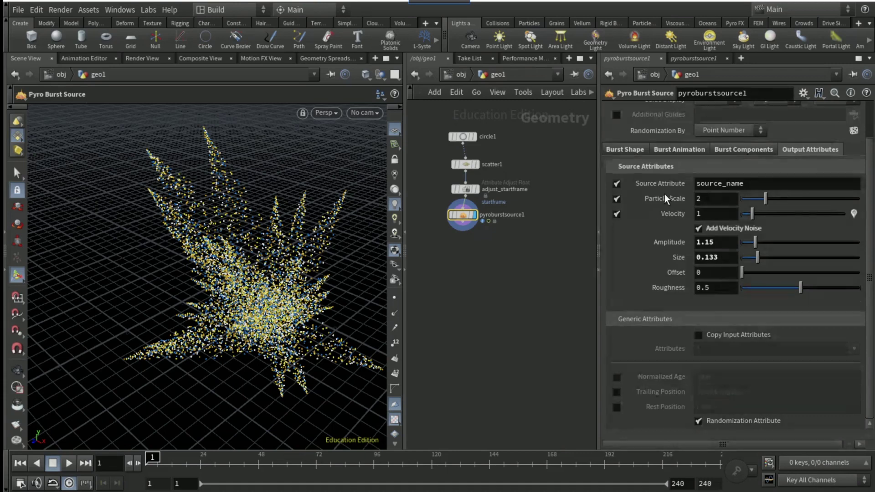
- Create the Source Volume quick setup from the Pyro Burst Source and set the Volume Rasterize Attributes Voxel Size to 0.5
{"action": "scroll", "coordinate": [665, 194], "scroll_direction": "up", "scroll_amount": 2}
{"action": "left_click", "coordinate": [783, 145]}
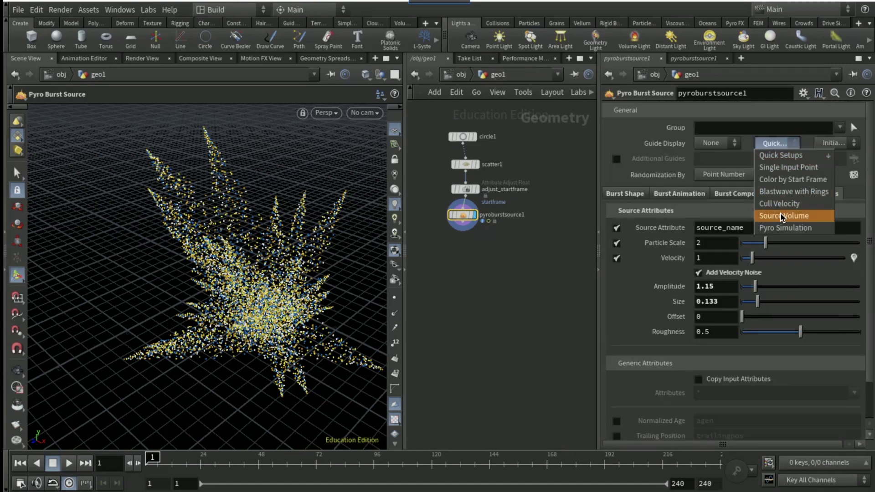
{"action": "left_click", "coordinate": [781, 216]}
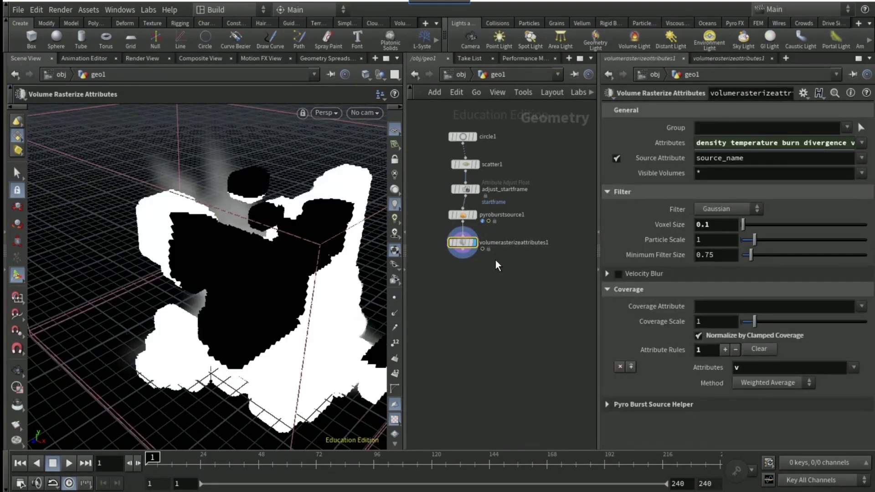
{"action": "left_click", "coordinate": [713, 225]}
{"action": "key", "text": "BackSpace"}
{"action": "type", "text": "5"}
{"action": "key", "text": "Return"}
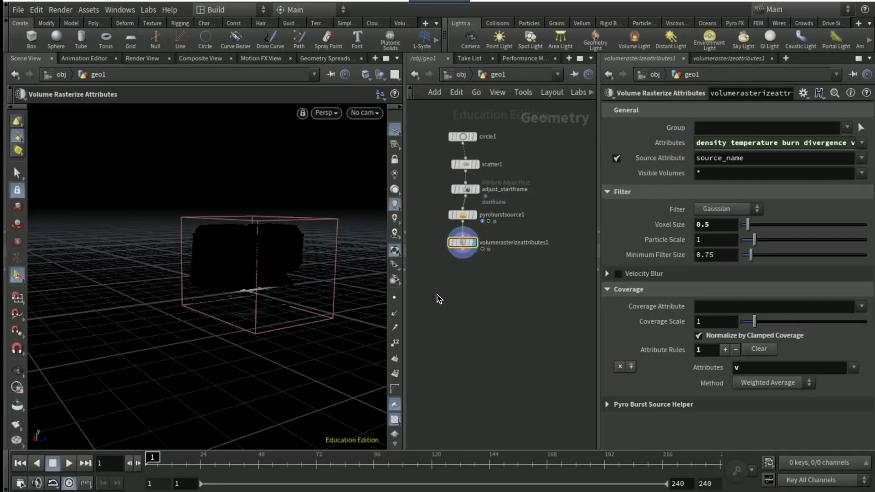
- Add a Pyro Solver below the Volume Rasterize Attributes node, wired to its output, and display the solver
{"action": "left_click", "coordinate": [463, 267]}
{"action": "left_click", "coordinate": [464, 255]}
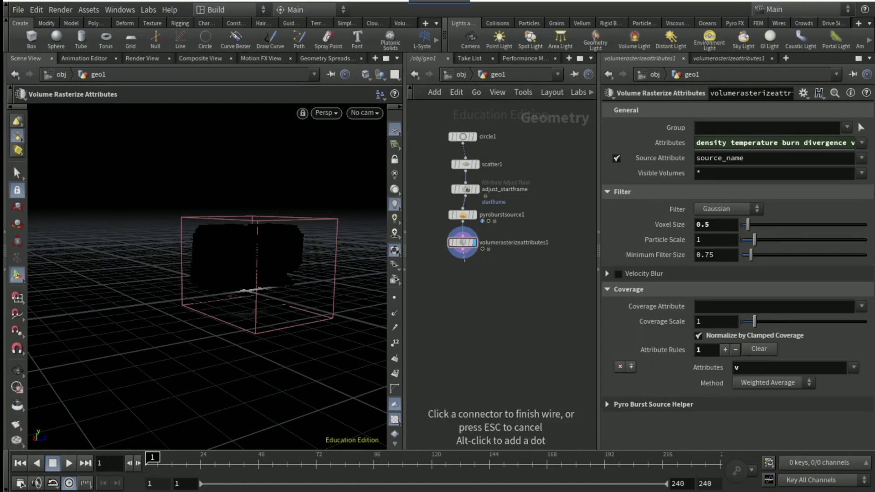
{"action": "key", "text": "Tab"}
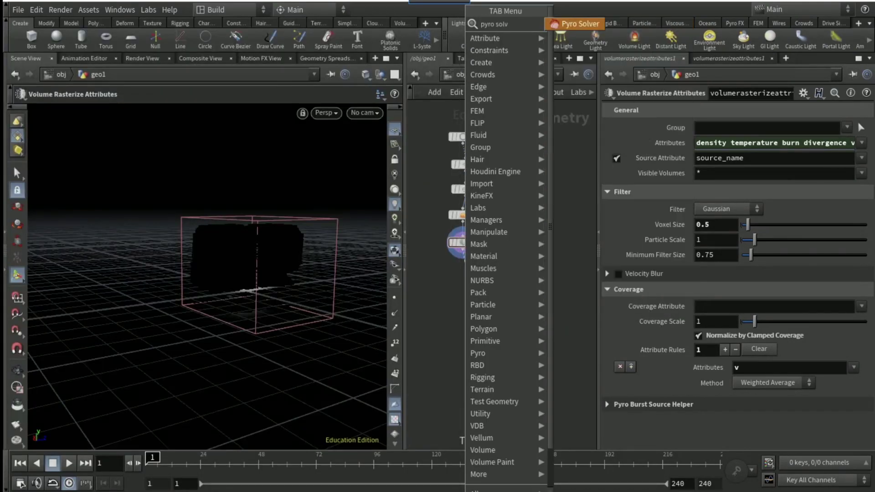
{"action": "key", "text": "Escape"}
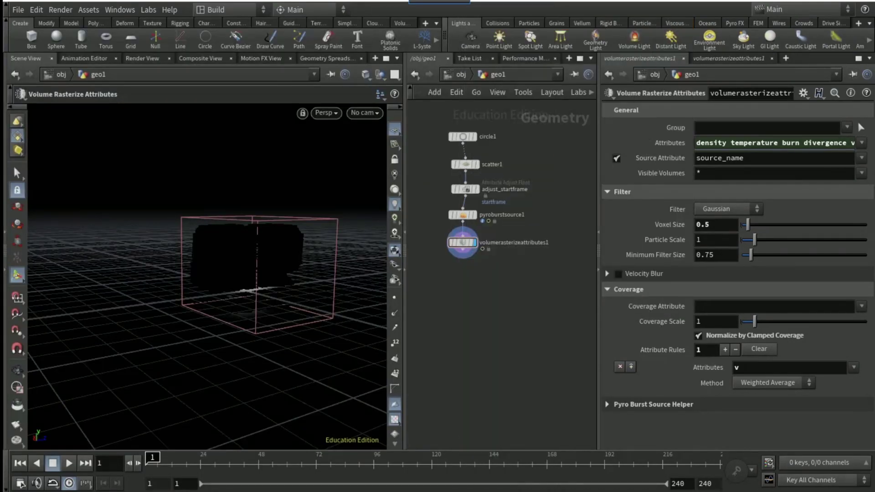
{"action": "left_click", "coordinate": [472, 271]}
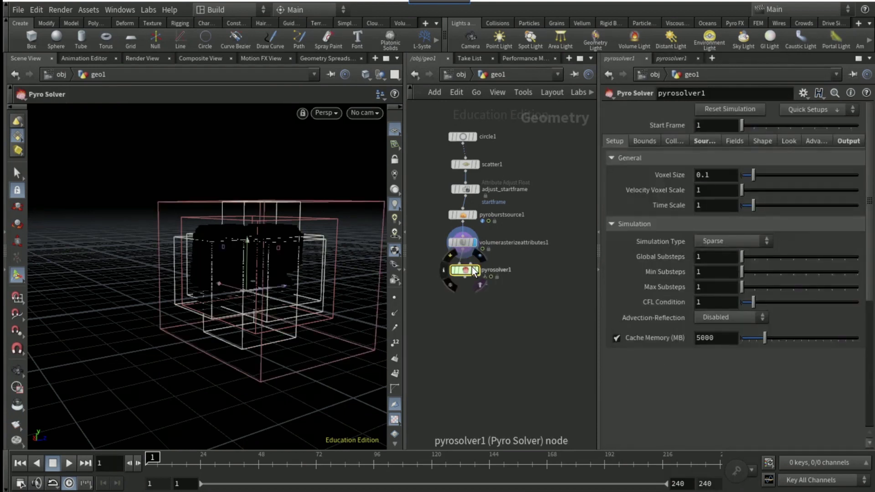
{"action": "left_click", "coordinate": [474, 270]}
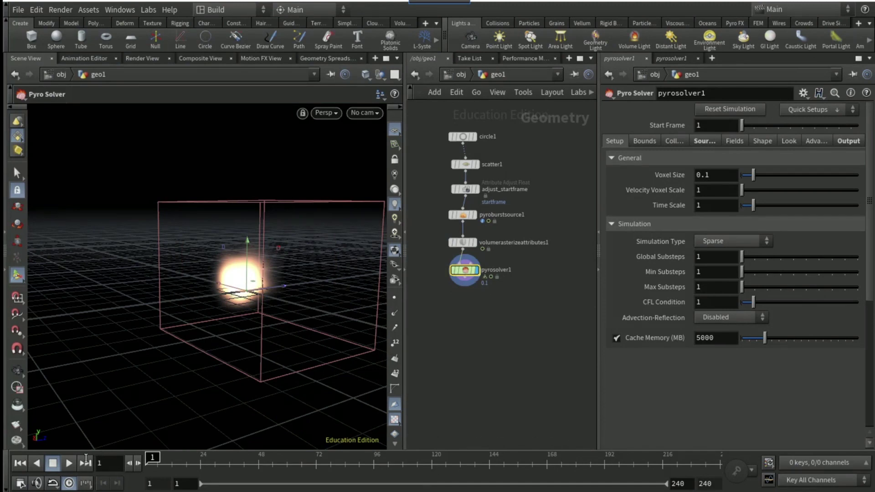
- Preview the first frames of the pyro simulation, and set the Pyro Solver's Voxel Size to 0.3
{"action": "left_click", "coordinate": [70, 463]}
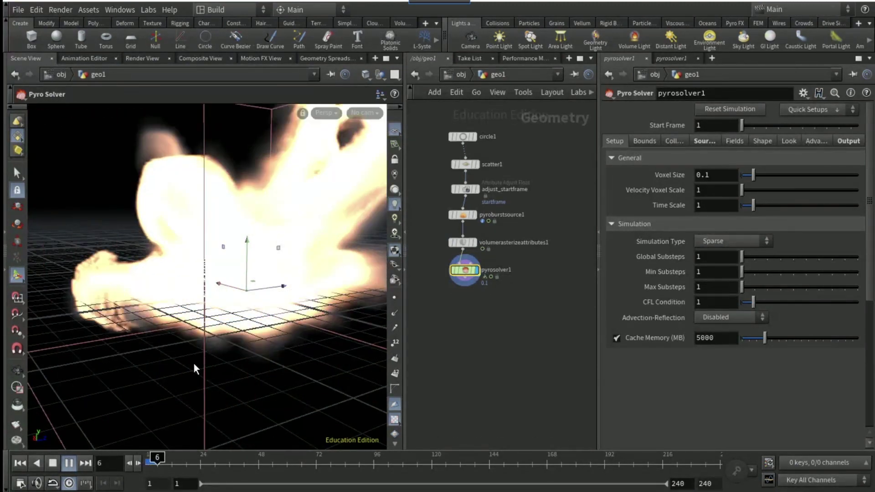
{"action": "key", "text": "Escape"}
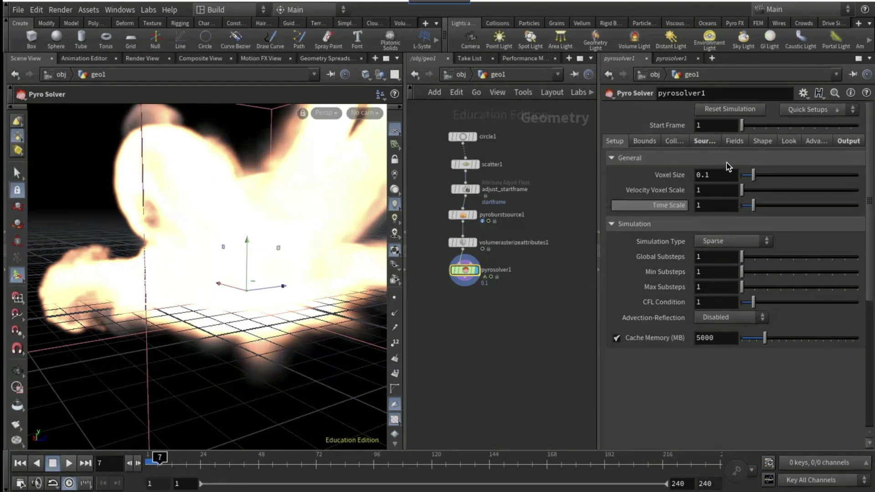
{"action": "left_click", "coordinate": [721, 178]}
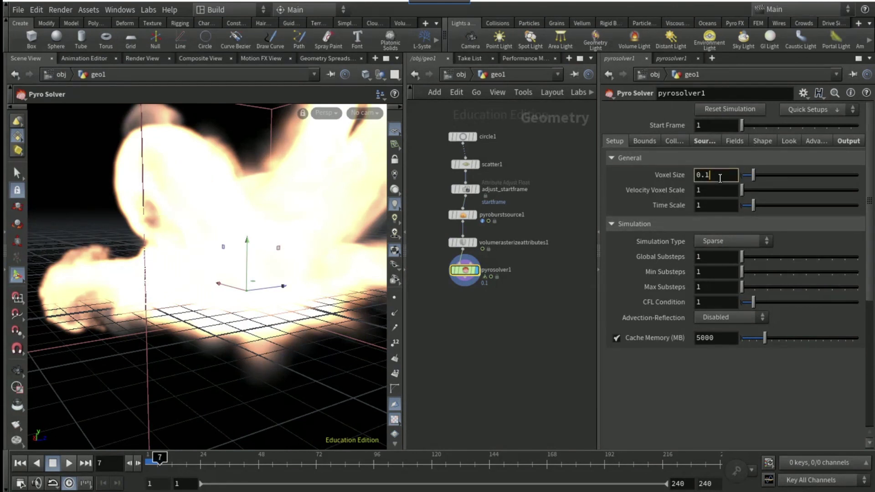
{"action": "key", "text": "BackSpace"}
{"action": "type", "text": "3"}
{"action": "key", "text": "Return"}
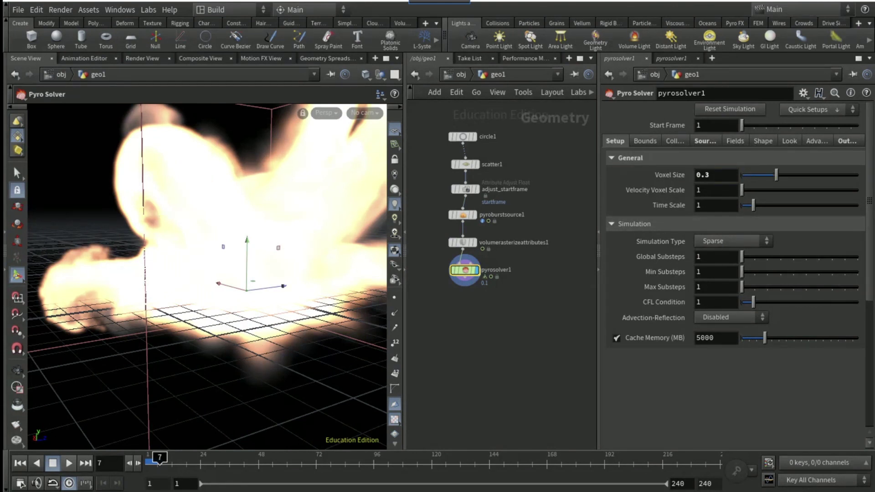
- Copy the Pyro Solver's Voxel Size and paste it as a relative reference into the Volume Rasterize Attributes Voxel Size
{"action": "right_click", "coordinate": [720, 178]}
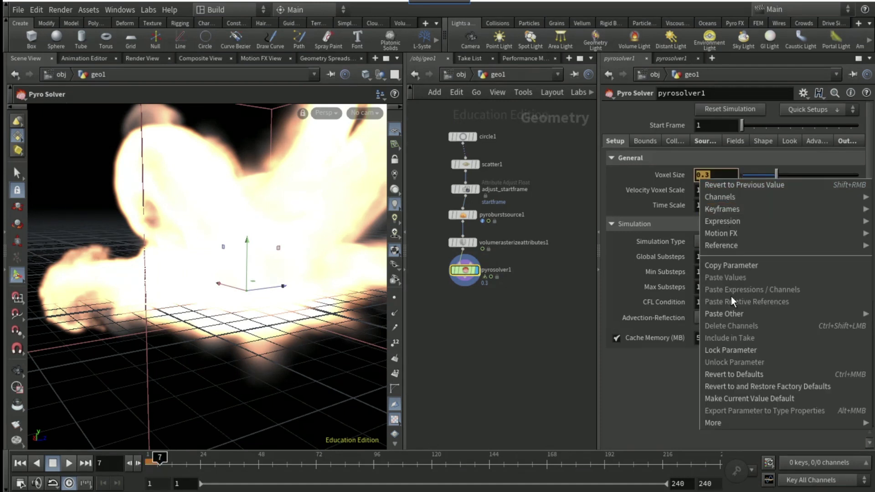
{"action": "left_click", "coordinate": [739, 264]}
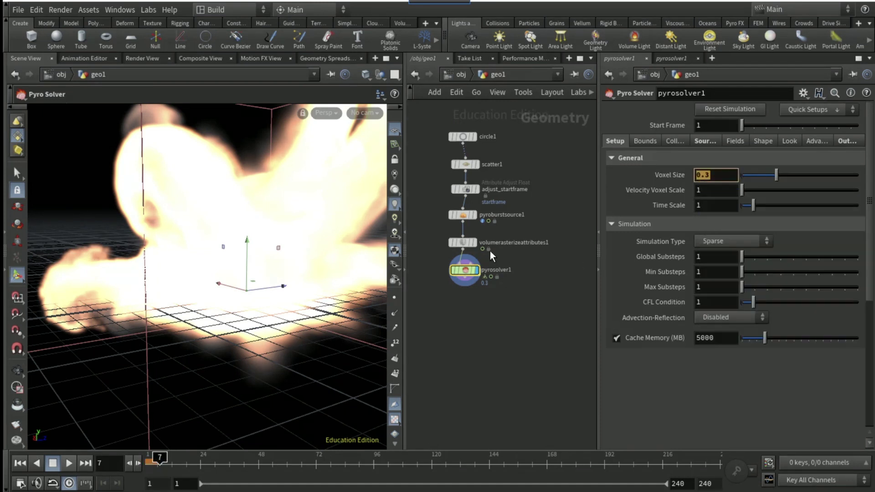
{"action": "left_click", "coordinate": [458, 242]}
{"action": "right_click", "coordinate": [725, 223]}
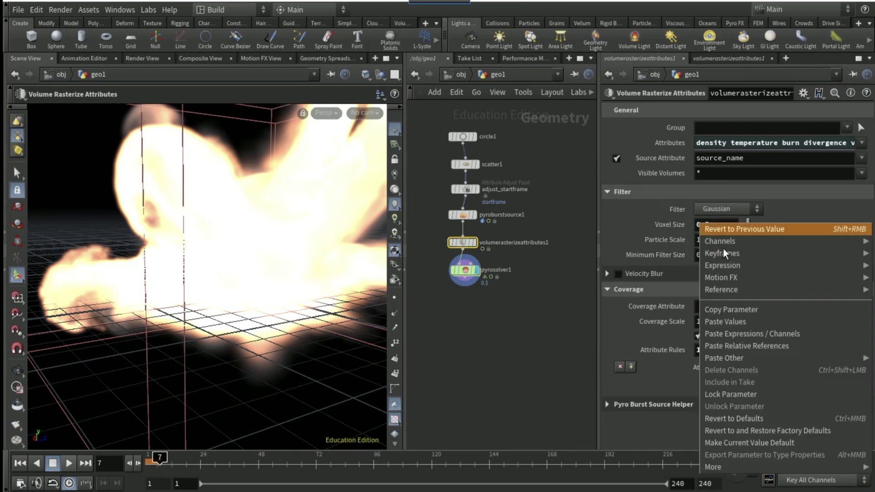
{"action": "left_click", "coordinate": [748, 343]}
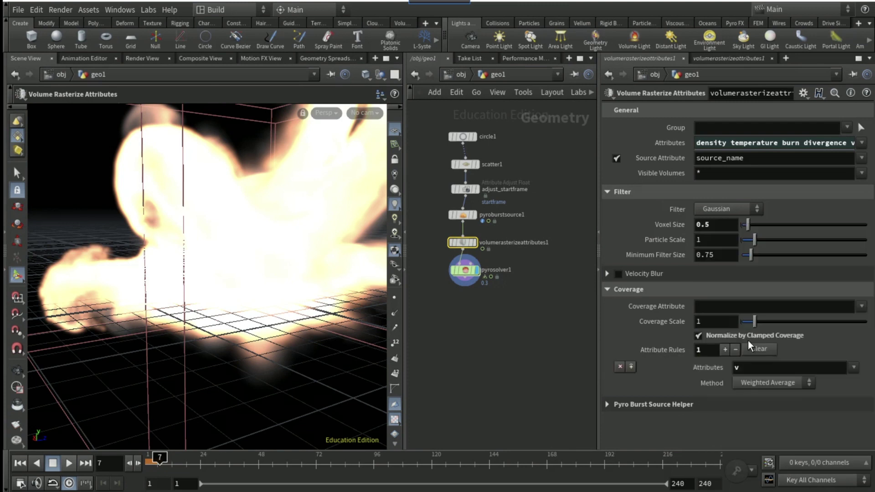
- Select the Pyro Solver and replay the simulation from the first frame
{"action": "left_click", "coordinate": [466, 270]}
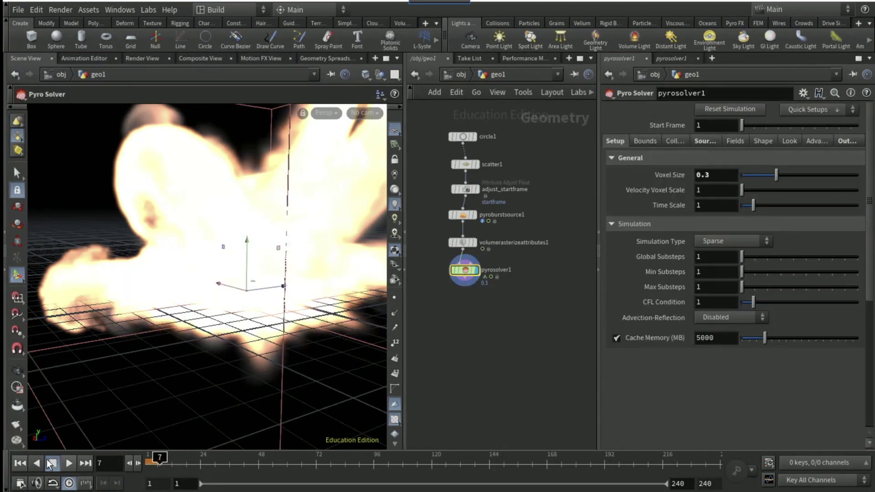
{"action": "left_click", "coordinate": [20, 463]}
{"action": "left_click", "coordinate": [69, 463]}
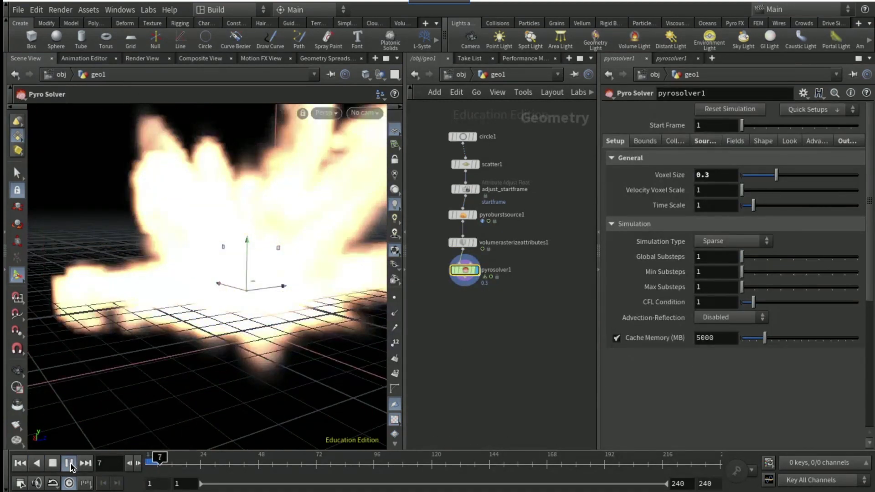
- Stop the simulation playback and examine the whole explosion from farther away and from another angle
{"action": "left_click", "coordinate": [69, 464]}
{"action": "right_click_drag", "start_coordinate": [309, 351], "coordinate": [164, 355], "text": "alt"}
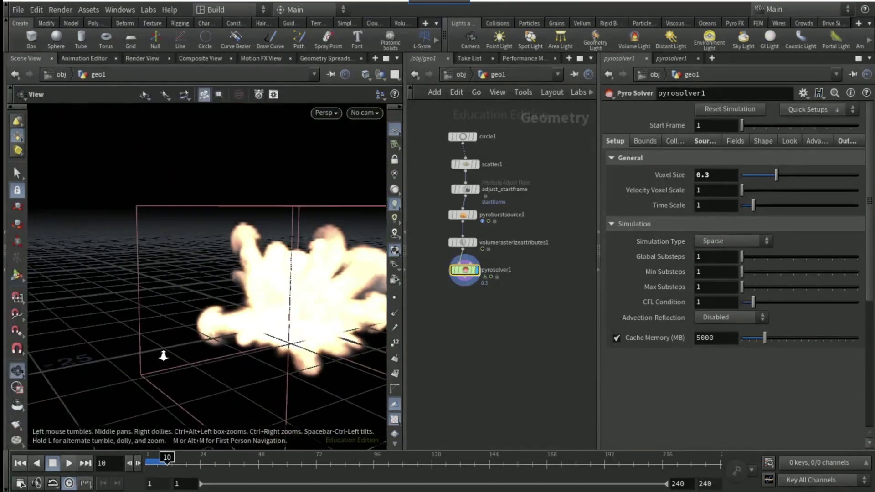
{"action": "left_click_drag", "start_coordinate": [164, 356], "coordinate": [268, 350], "text": "alt"}
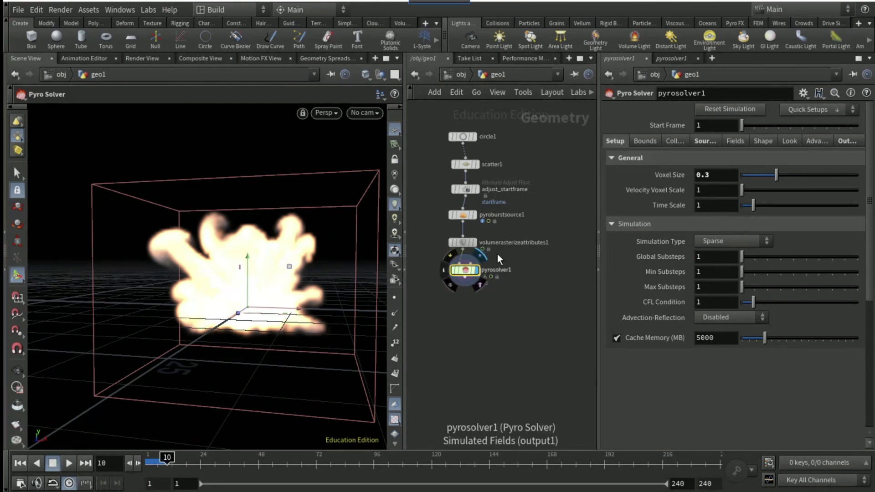
- Add a fifth source to the Pyro Solver with divergence as both Source Volume and Target Field, and a Source Scale of 5
{"action": "left_click", "coordinate": [702, 142]}
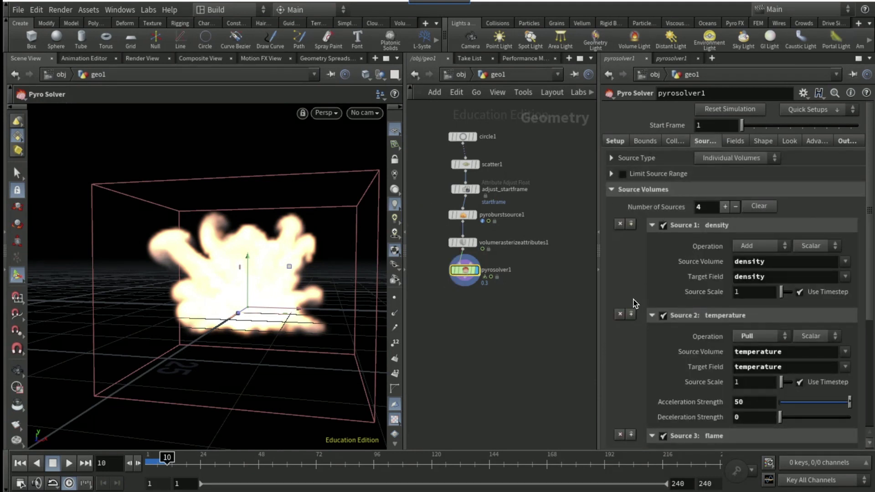
{"action": "scroll", "coordinate": [684, 244], "scroll_direction": "down", "scroll_amount": 8}
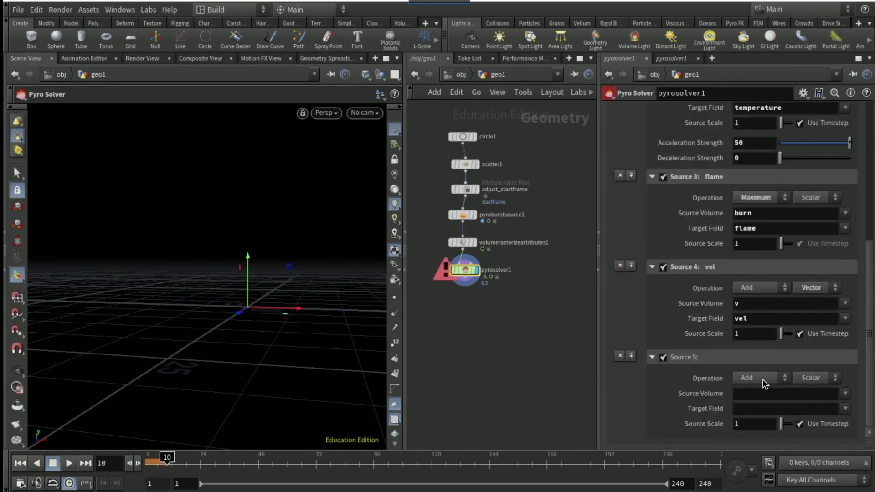
{"action": "left_click", "coordinate": [844, 394]}
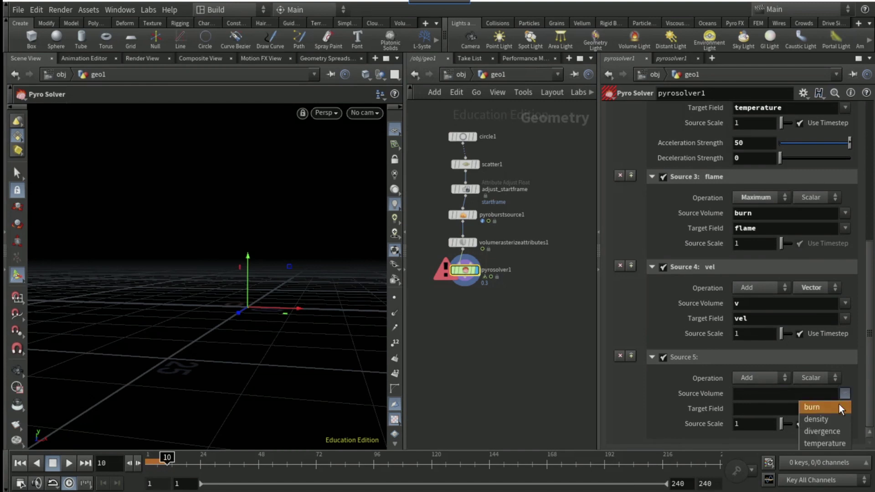
{"action": "left_click", "coordinate": [827, 431]}
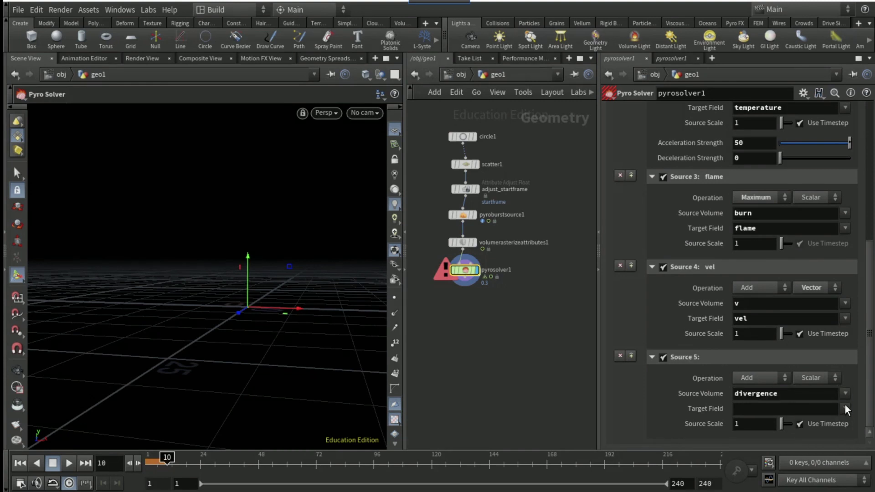
{"action": "left_click", "coordinate": [846, 407]}
{"action": "left_click", "coordinate": [832, 458]}
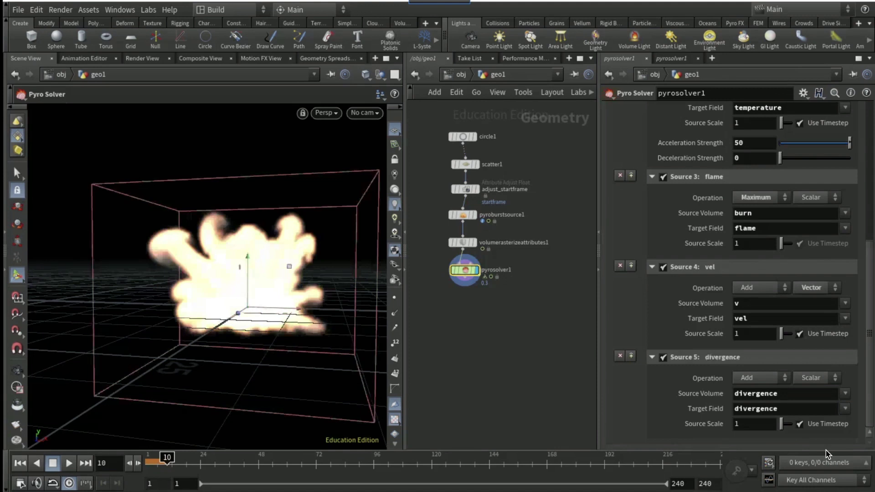
{"action": "left_click", "coordinate": [753, 424]}
{"action": "type", "text": "5"}
{"action": "key", "text": "Return"}
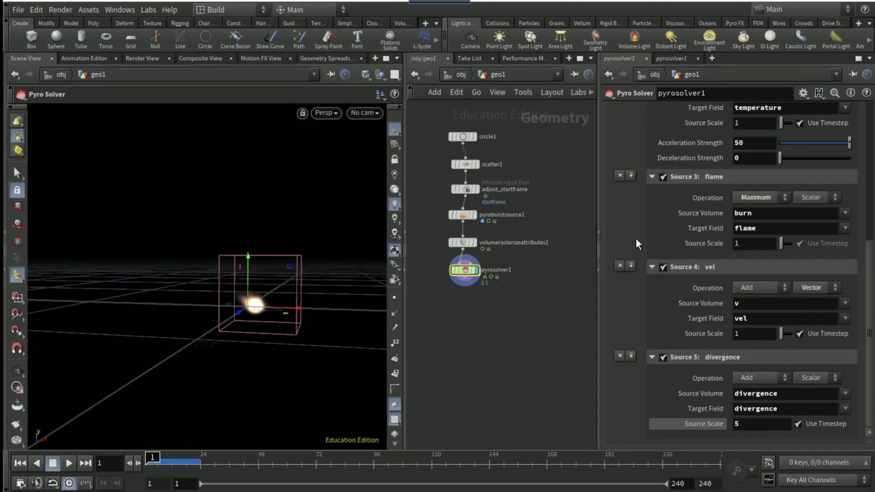
- Enable Flame Expansion in the Pyro Solver's shape settings and set the Flame Range minimum to 0.1
{"action": "scroll", "coordinate": [636, 239], "scroll_direction": "up", "scroll_amount": 6}
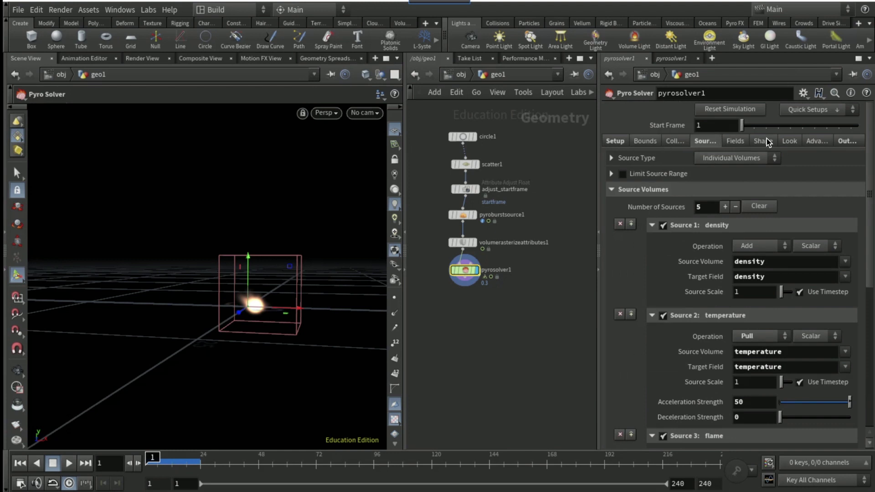
{"action": "left_click", "coordinate": [764, 141]}
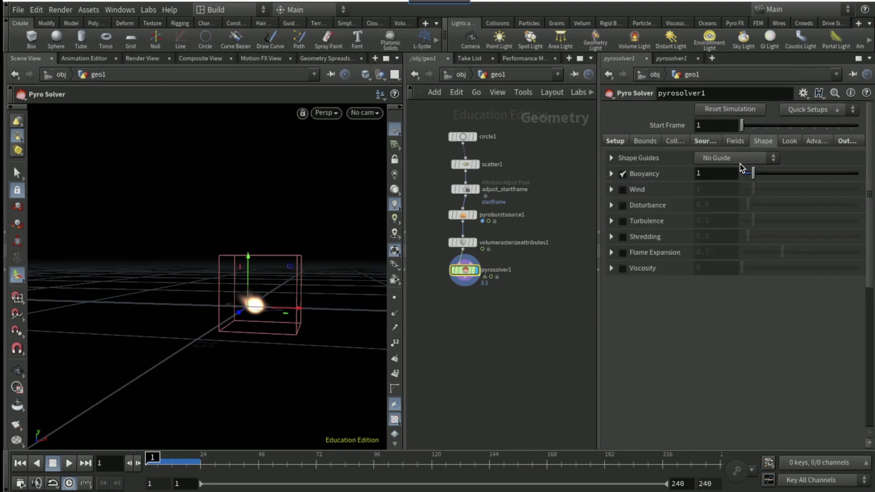
{"action": "left_click", "coordinate": [622, 253]}
{"action": "left_click", "coordinate": [611, 253]}
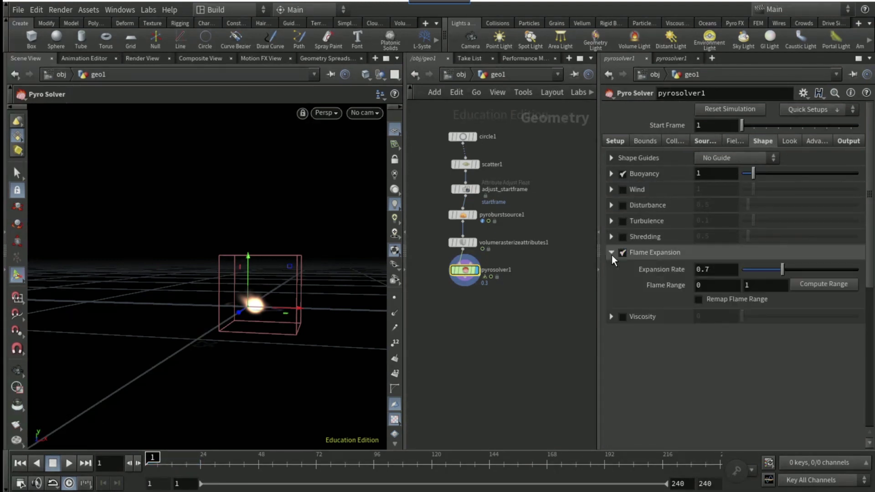
{"action": "left_click", "coordinate": [722, 290]}
{"action": "type", "text": ".1"}
{"action": "key", "text": "Return"}
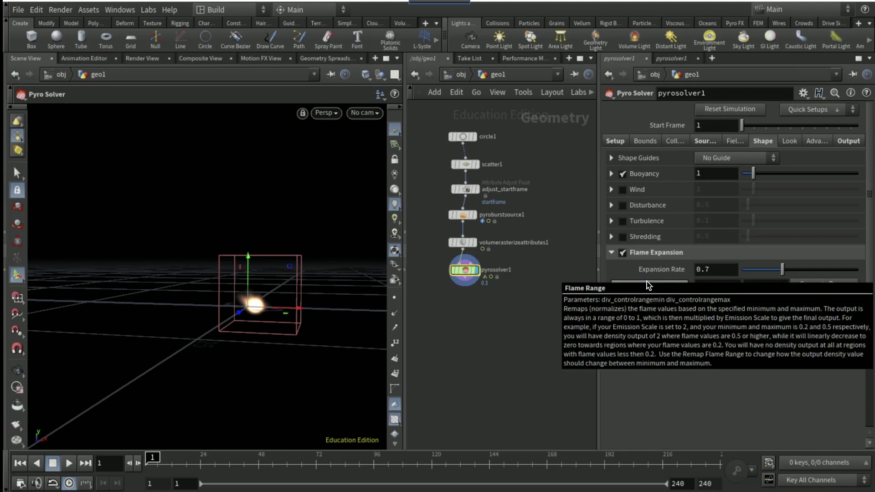
- Set the Pyro Solver's density Dissipation to 0.001
{"action": "left_click", "coordinate": [726, 145]}
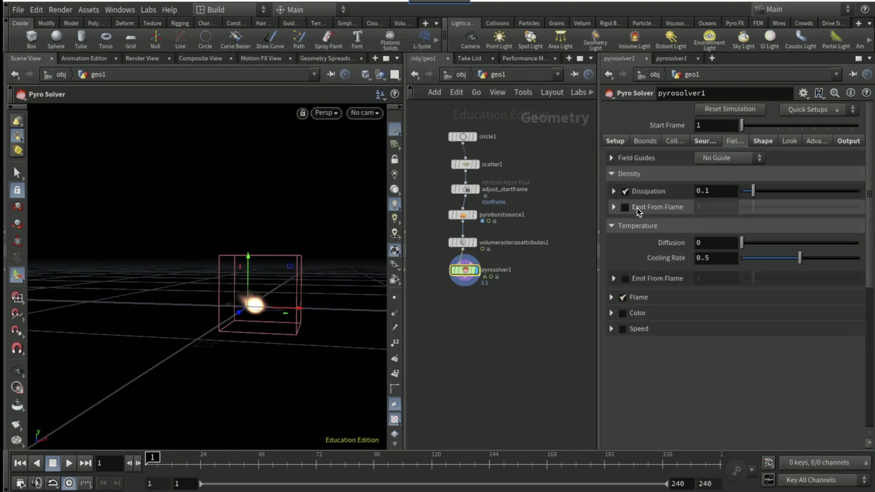
{"action": "left_click", "coordinate": [723, 192]}
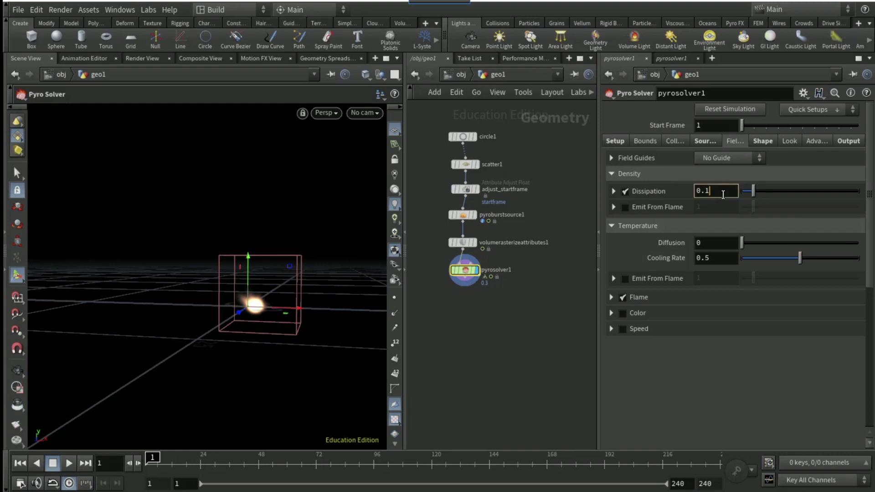
{"action": "key", "text": "BackSpace"}
{"action": "type", "text": "001"}
{"action": "key", "text": "Return"}
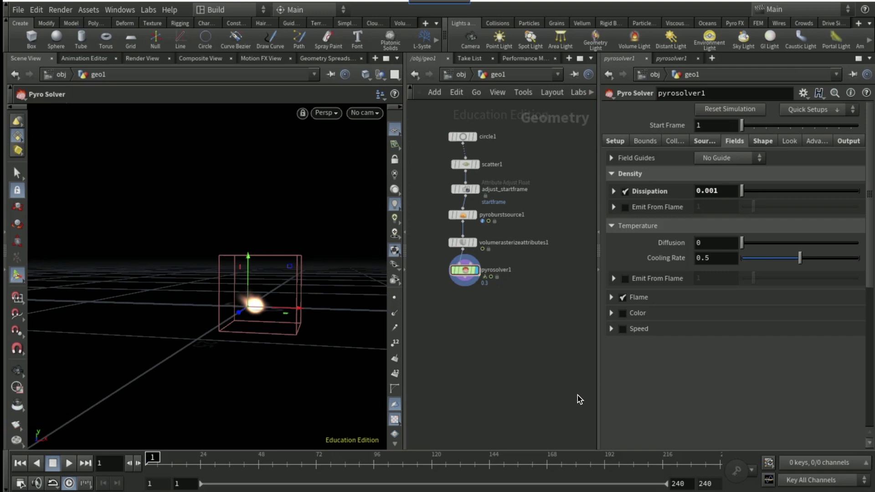
- Play the updated pyro simulation and examine the developing explosion from different angles
{"action": "left_click", "coordinate": [64, 468]}
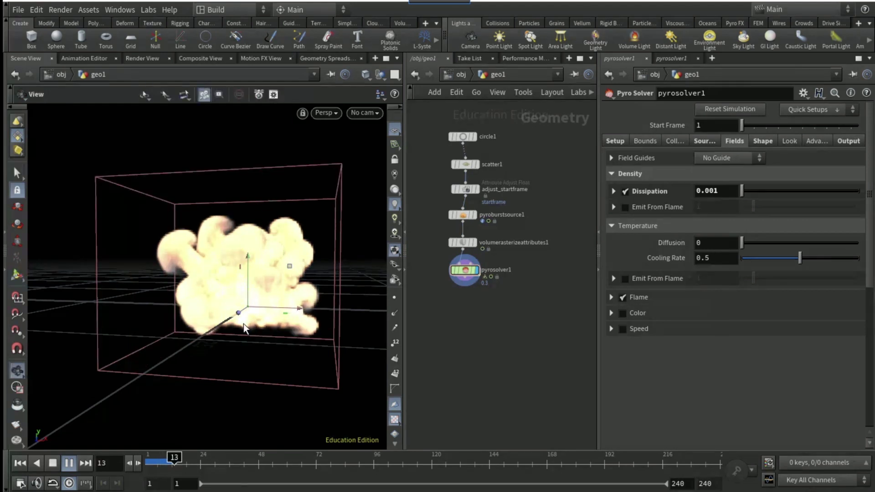
{"action": "scroll", "coordinate": [244, 324], "scroll_direction": "down", "scroll_amount": 3}
{"action": "left_click_drag", "start_coordinate": [244, 324], "coordinate": [269, 328], "text": "alt"}
{"action": "key", "text": "Escape"}
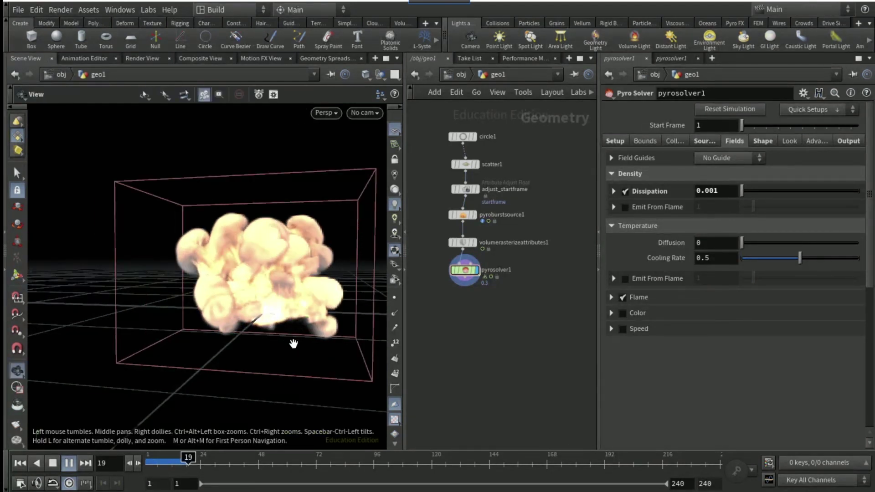
{"action": "mouse_move", "coordinate": [312, 350]}
{"action": "left_mouse_down"}
{"action": "mouse_move", "coordinate": [329, 344]}
{"action": "mouse_move", "coordinate": [313, 344]}
{"action": "left_mouse_up"}
{"action": "left_click_drag", "start_coordinate": [293, 281], "coordinate": [275, 291], "text": "alt"}
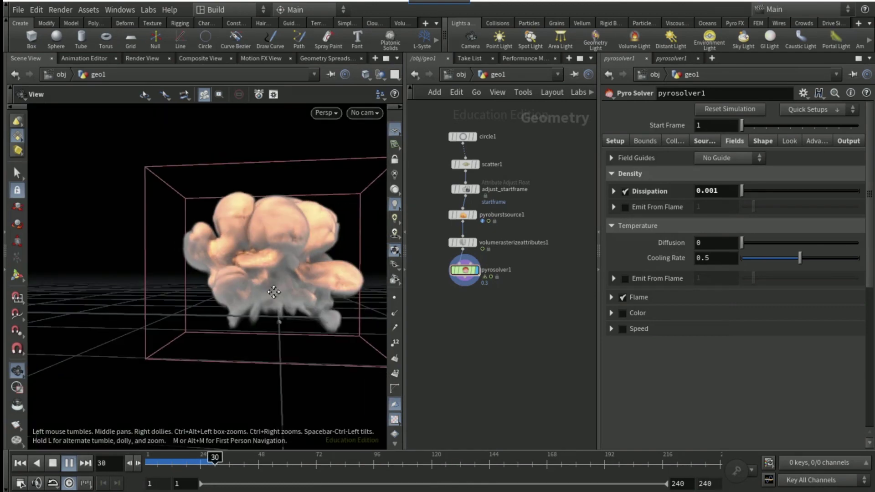